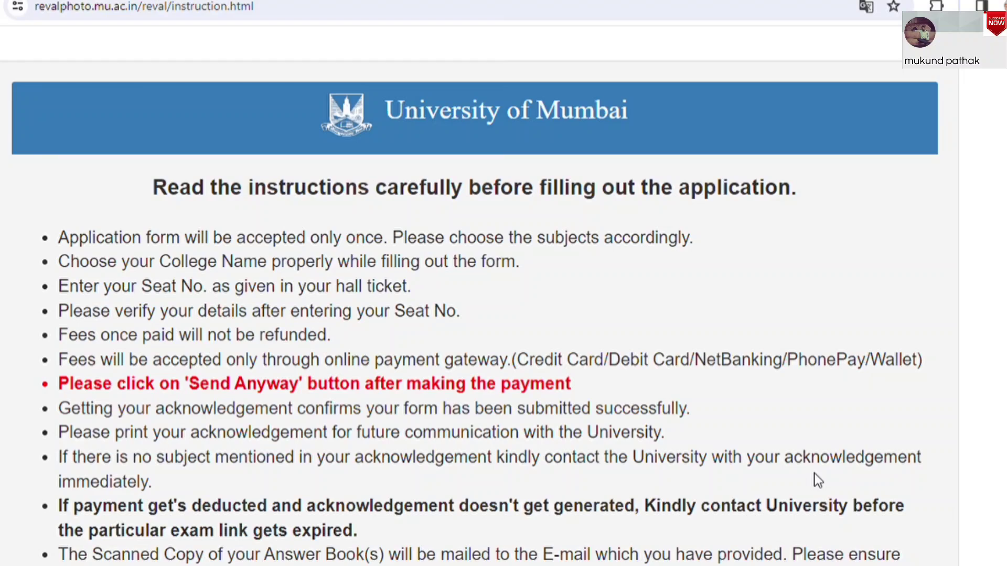
# Proceed past the instructions and open the Winter (Second Half) 2023 photocopy/revaluation link
pyautogui.scroll(-5, 998, 521)
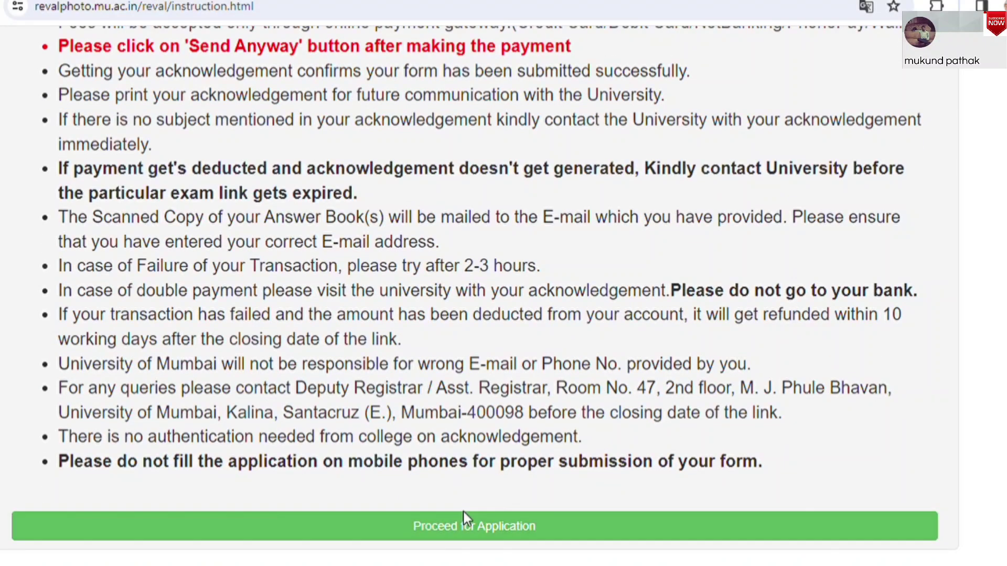
pyautogui.click(480, 535)
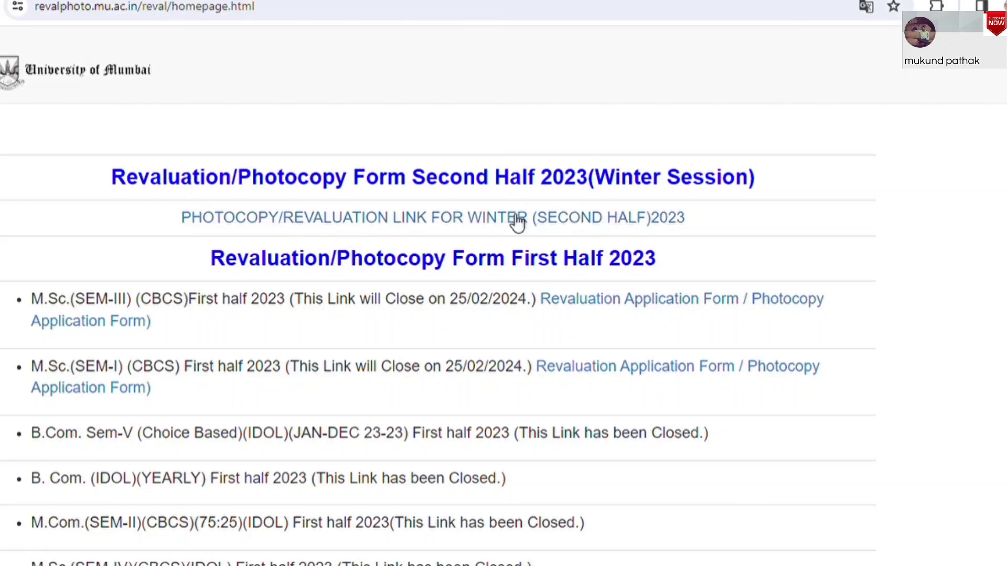
pyautogui.click(473, 224)
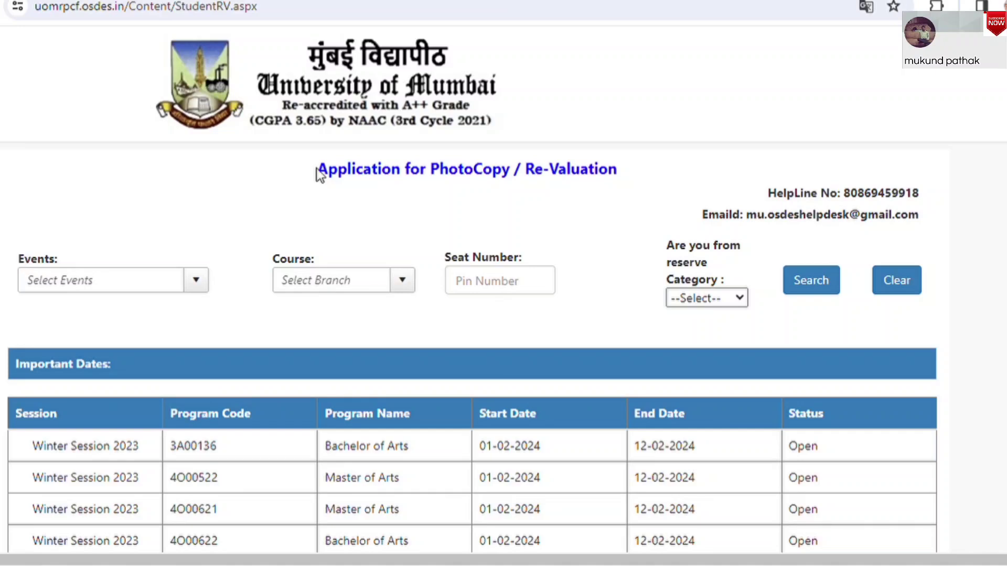
# Select WINTER SESSION 2023 in the Events dropdown of the application search form
pyautogui.moveTo(317, 169); pyautogui.dragTo(657, 174)
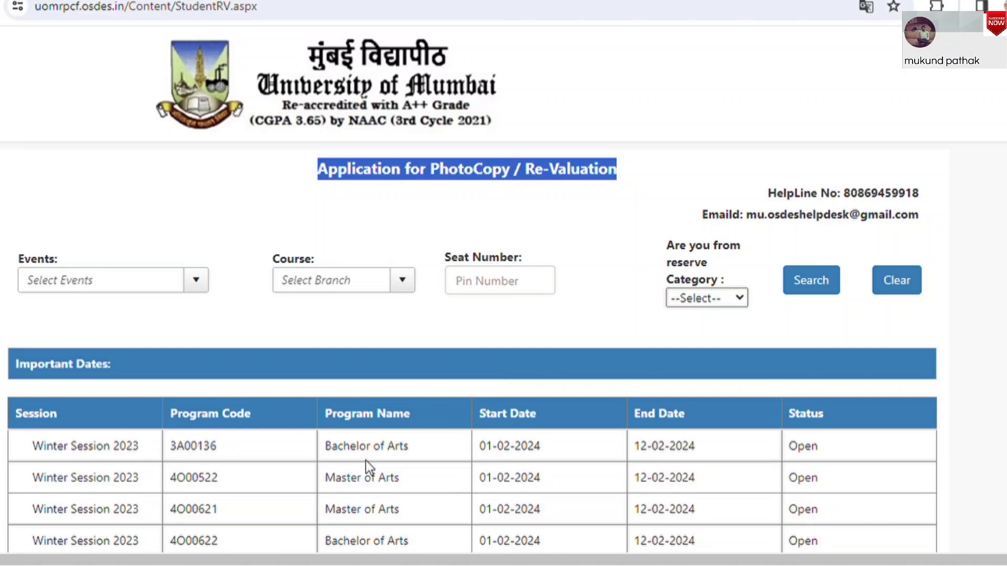
pyautogui.click(99, 287)
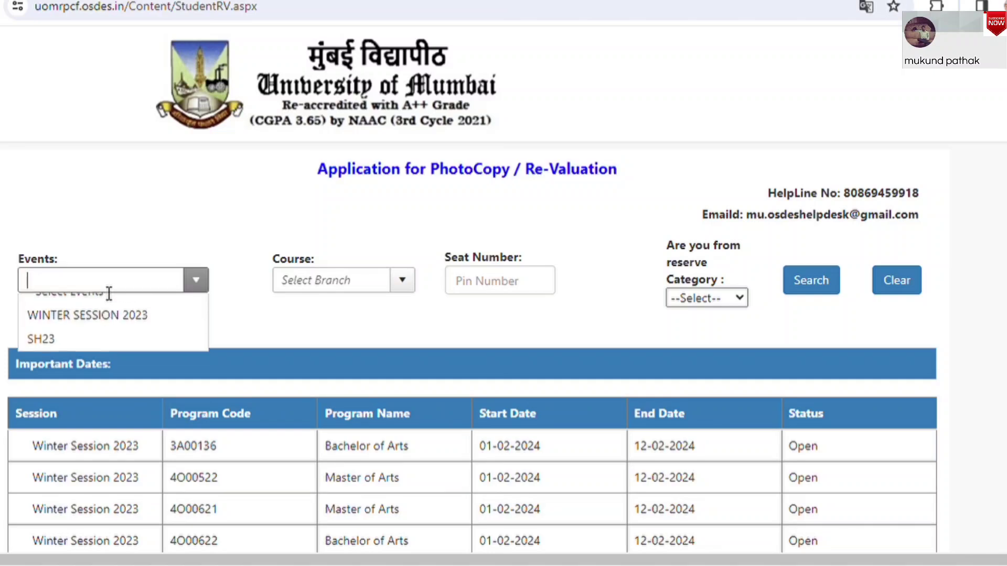
pyautogui.click(93, 331)
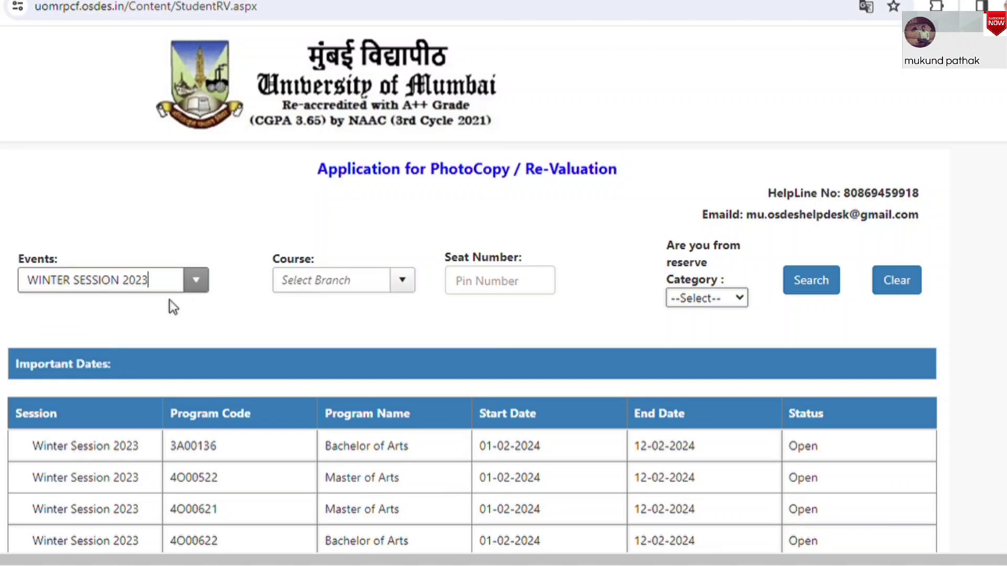
pyautogui.click(197, 274)
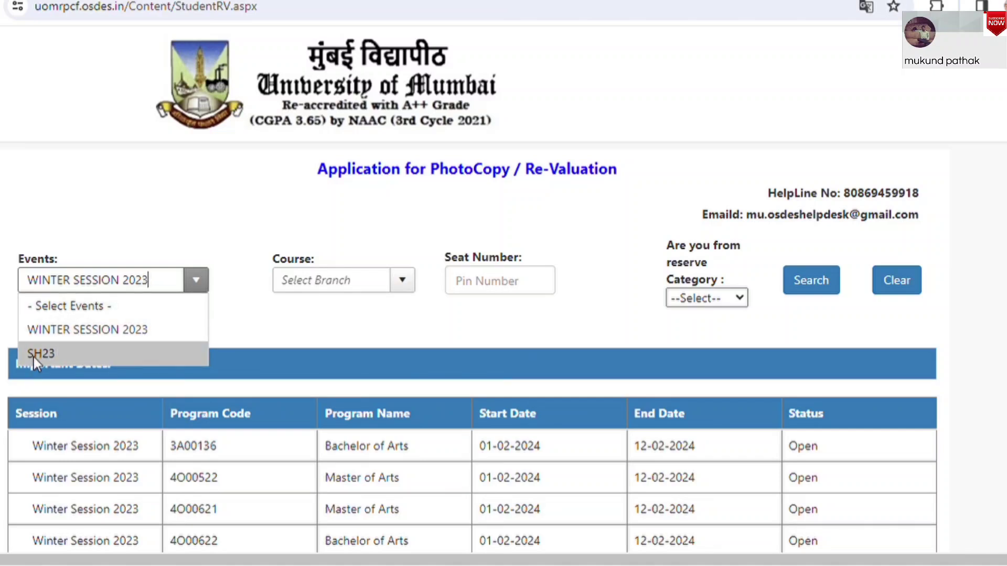
pyautogui.click(128, 333)
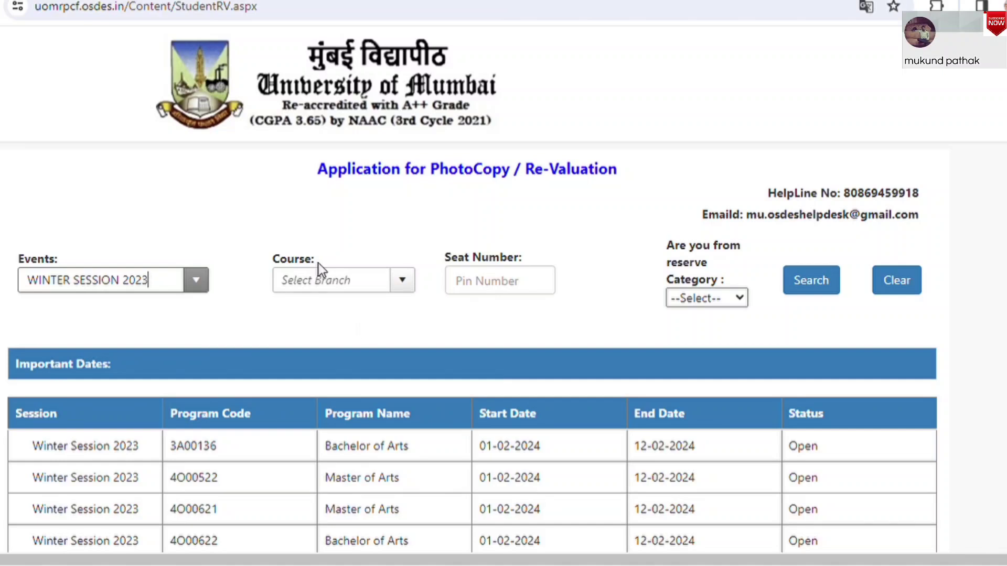
# Pick Bachelor of Commerce from the Course dropdown
pyautogui.click(410, 278)
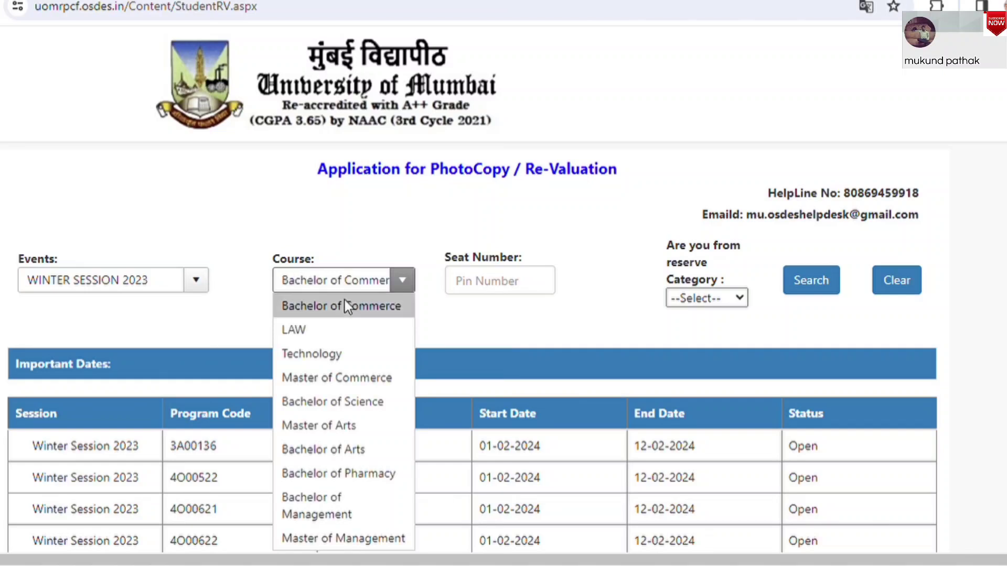
pyautogui.click(345, 300)
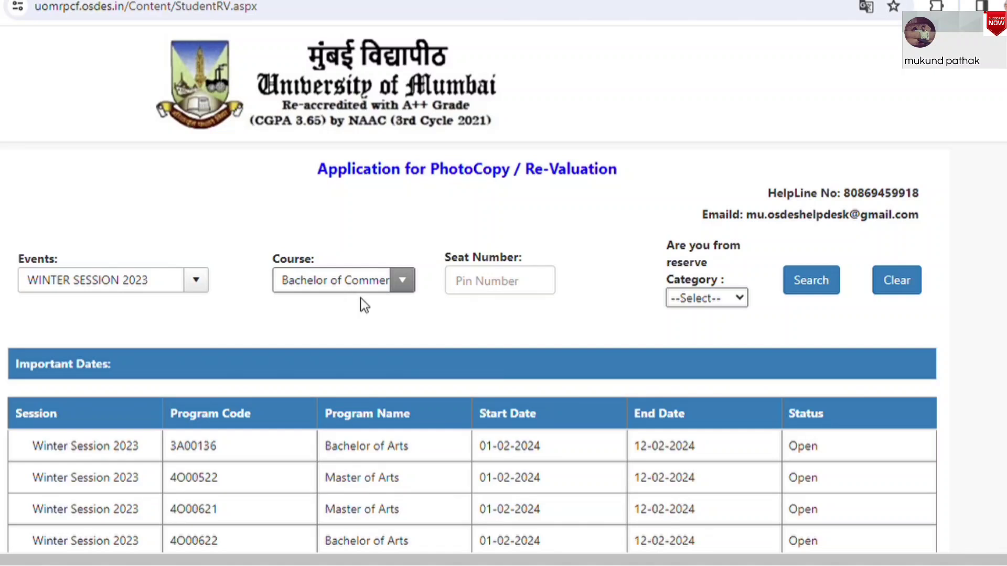
pyautogui.click(461, 282)
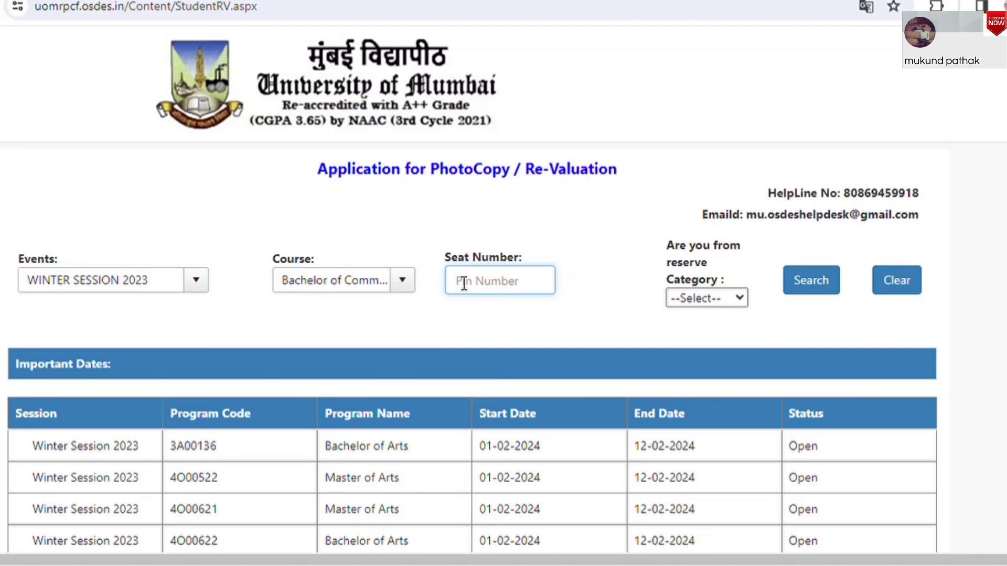
# Enter the student's seat number, set Reserve Category to No, and search for the record
pyautogui.write('1179361')
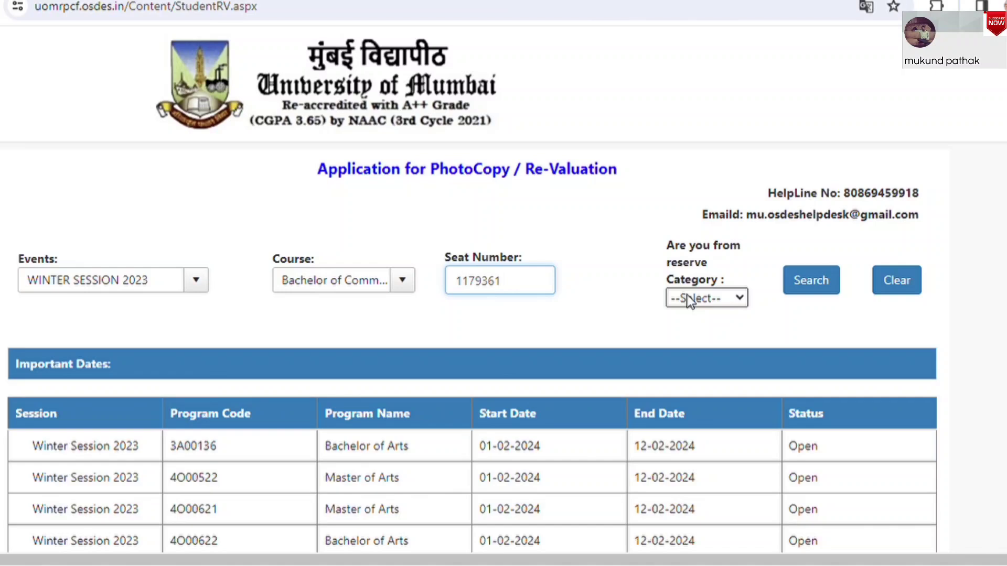
pyautogui.click(687, 295)
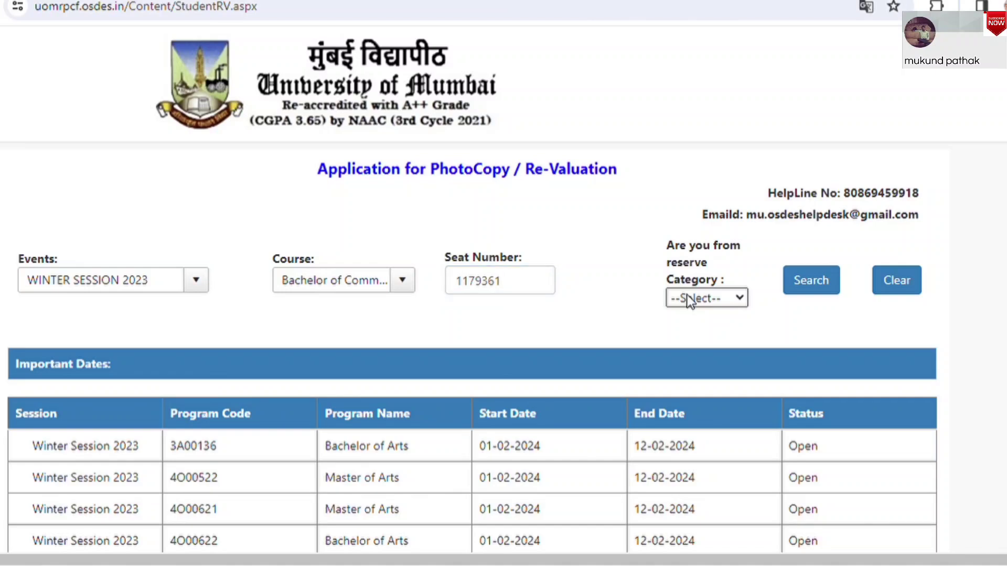
pyautogui.click(690, 347)
pyautogui.click(802, 286)
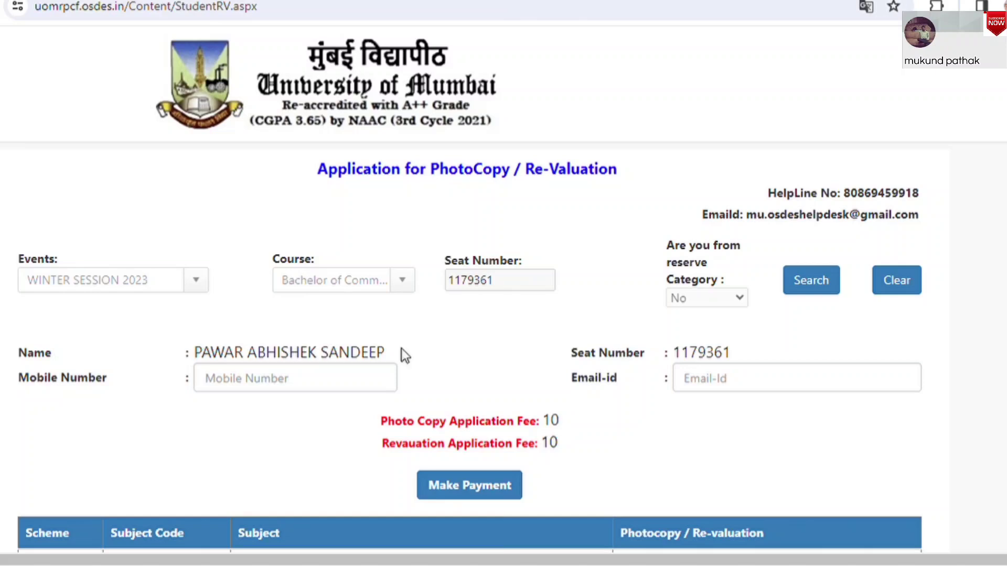
# Fill in the student's mobile number and e-mail address fields
pyautogui.moveTo(578, 353); pyautogui.dragTo(753, 350)
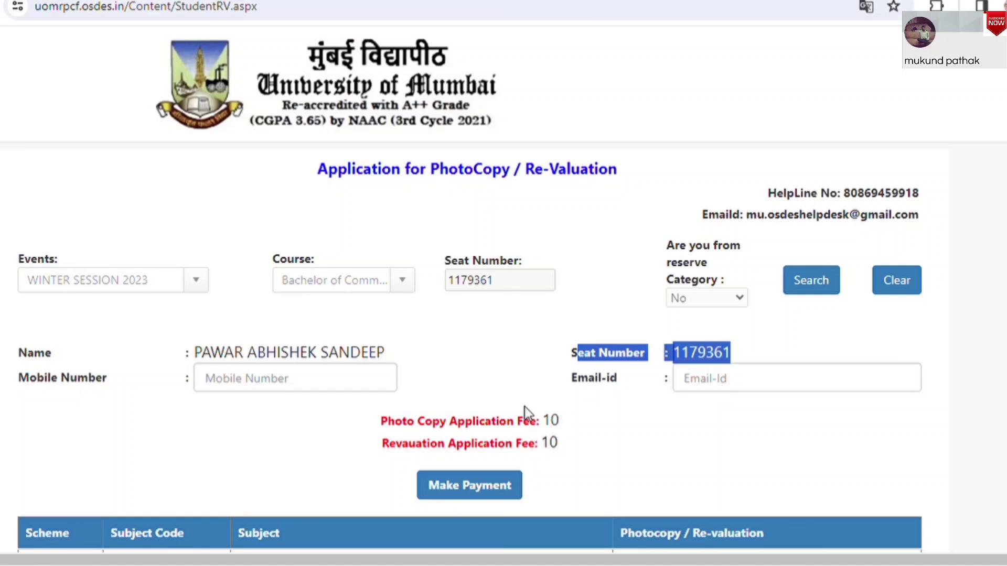
pyautogui.click(257, 380)
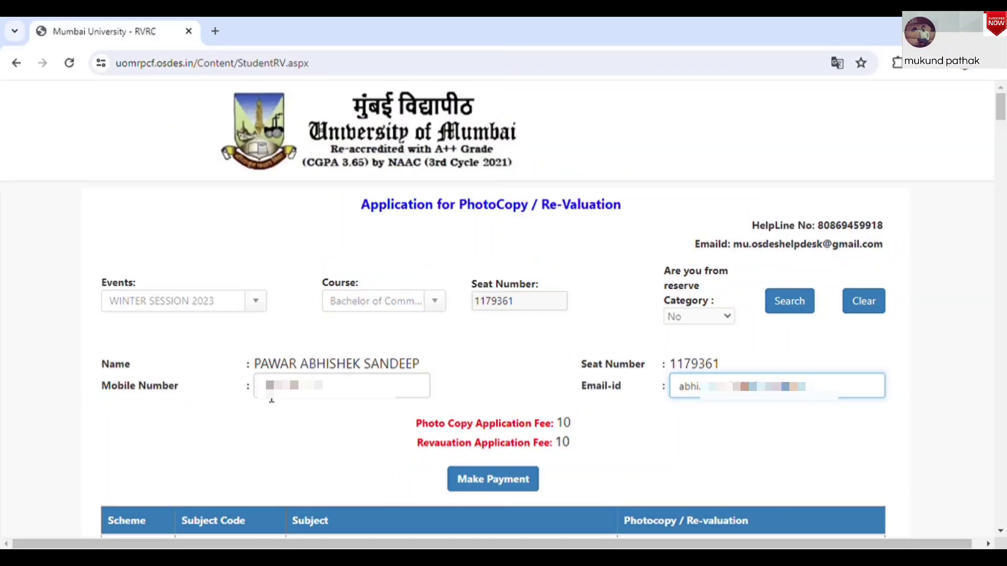
pyautogui.moveTo(580, 385); pyautogui.dragTo(602, 393)
pyautogui.click(625, 393)
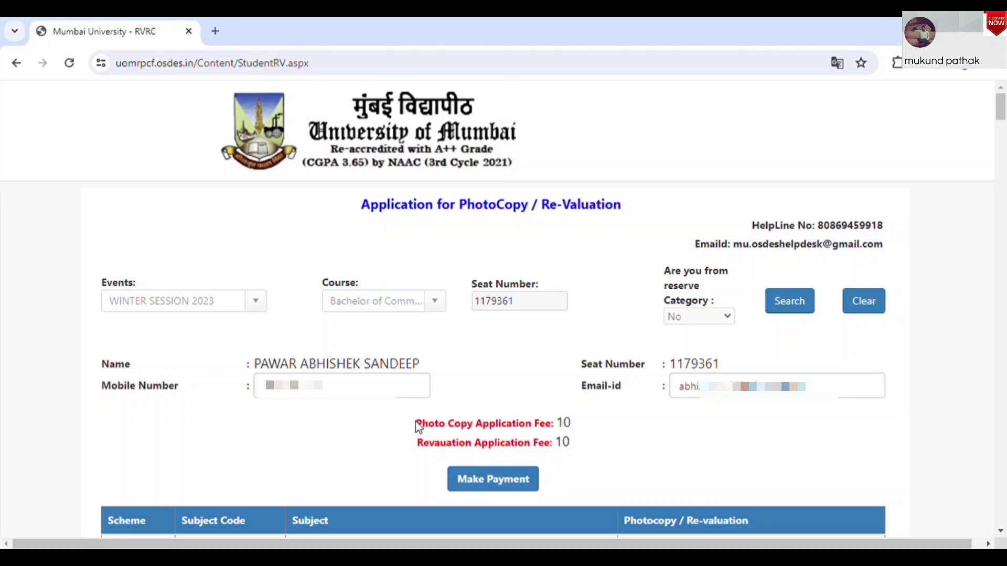
# Point out the photocopy and revaluation application fees and scroll down to the subjects table
pyautogui.moveTo(417, 422); pyautogui.dragTo(560, 428)
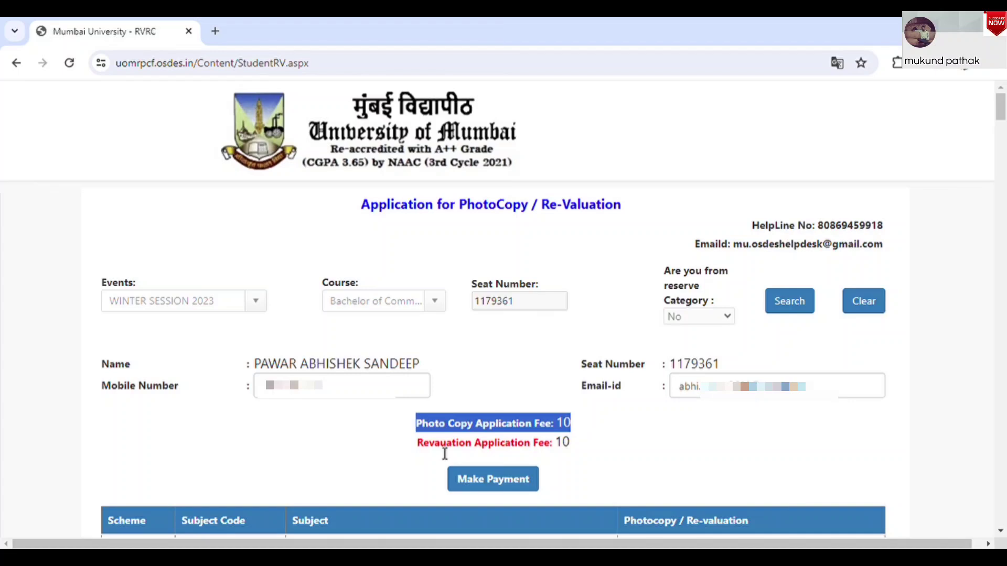
pyautogui.moveTo(417, 445); pyautogui.dragTo(574, 448)
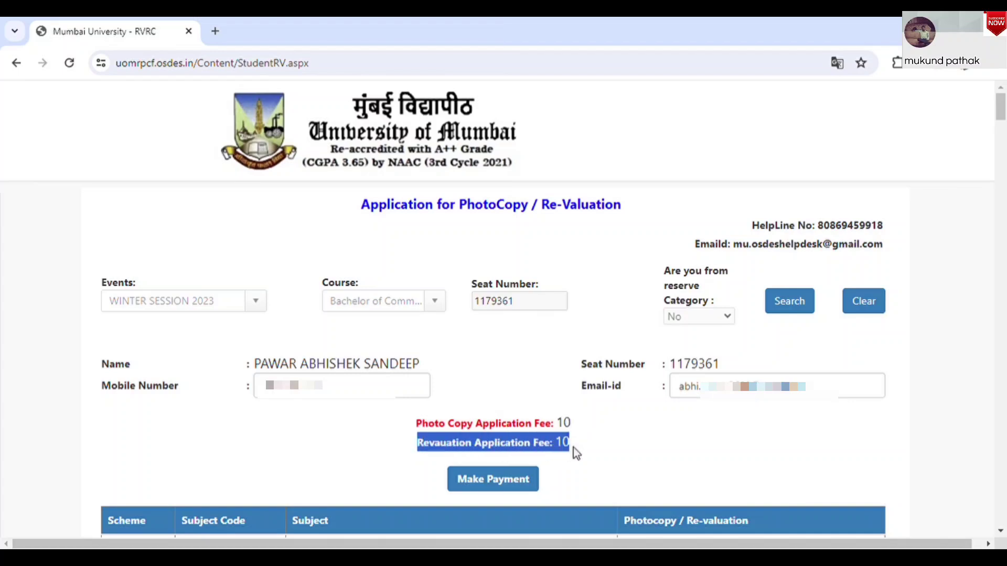
pyautogui.click(573, 448)
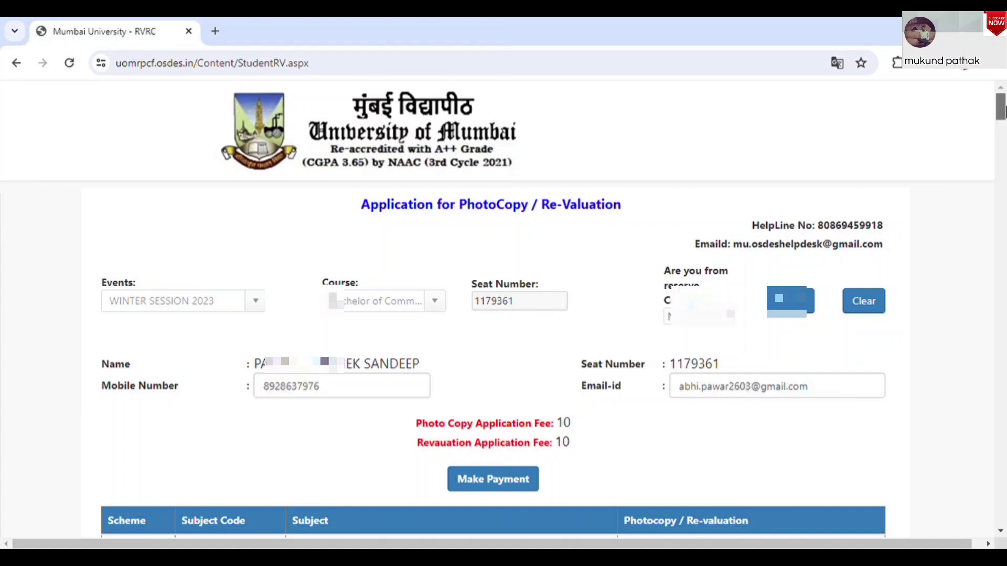
pyautogui.moveTo(1003, 111); pyautogui.dragTo(1002, 118)
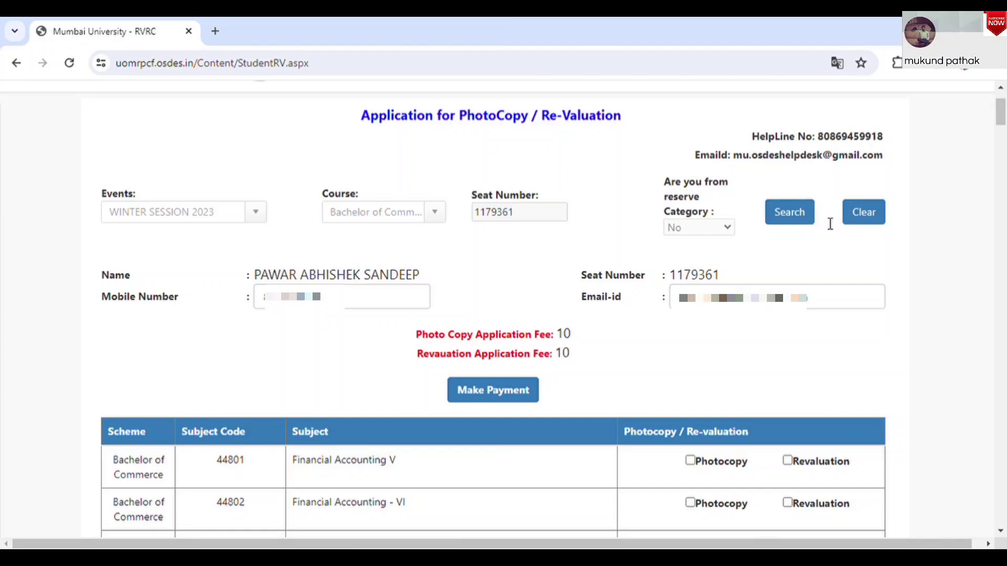
pyautogui.moveTo(1003, 121)
pyautogui.mouseDown()
pyautogui.moveTo(1002, 161)
pyautogui.moveTo(1003, 127)
pyautogui.mouseUp()
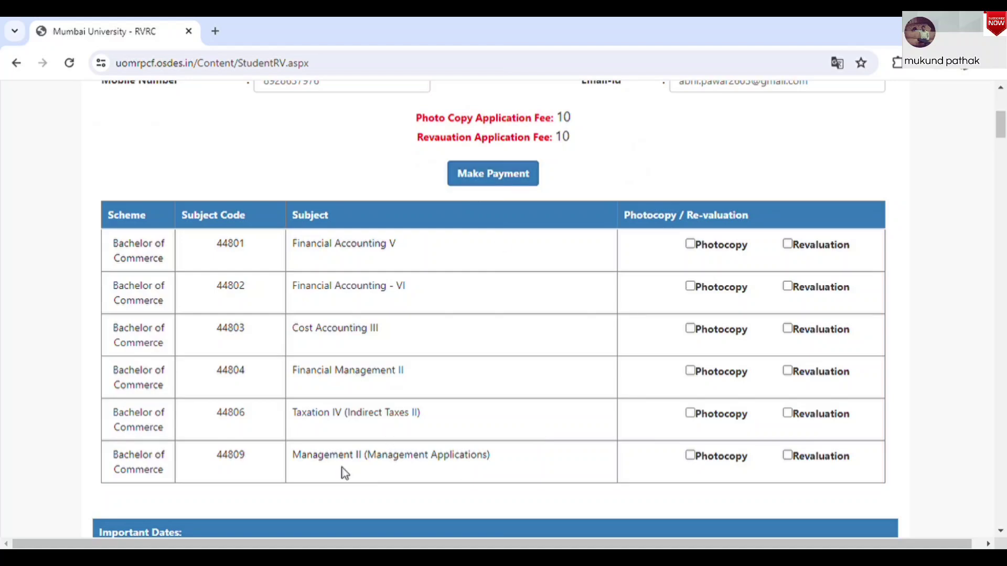
pyautogui.moveTo(301, 456); pyautogui.dragTo(480, 464)
pyautogui.moveTo(308, 372); pyautogui.dragTo(414, 381)
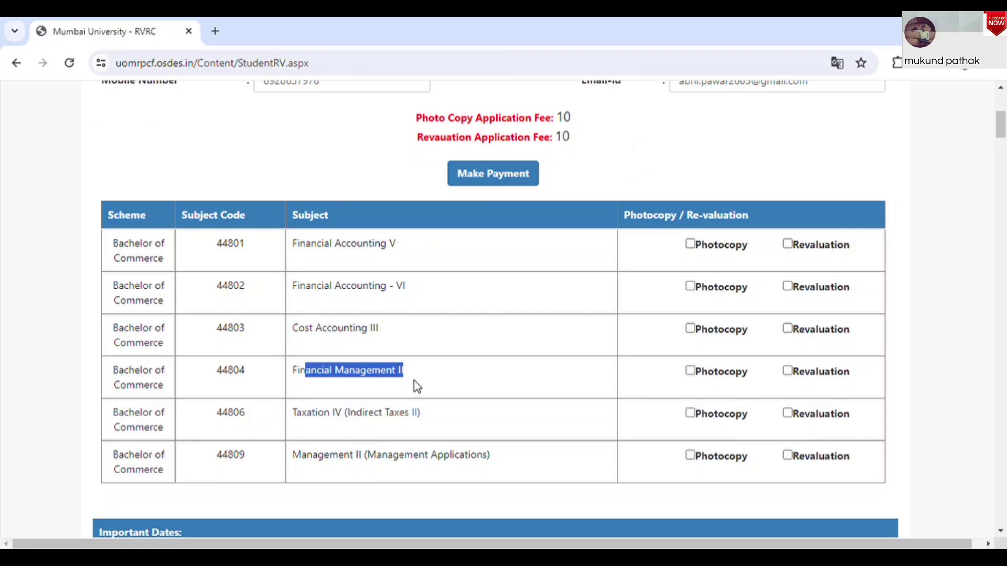
pyautogui.click(644, 403)
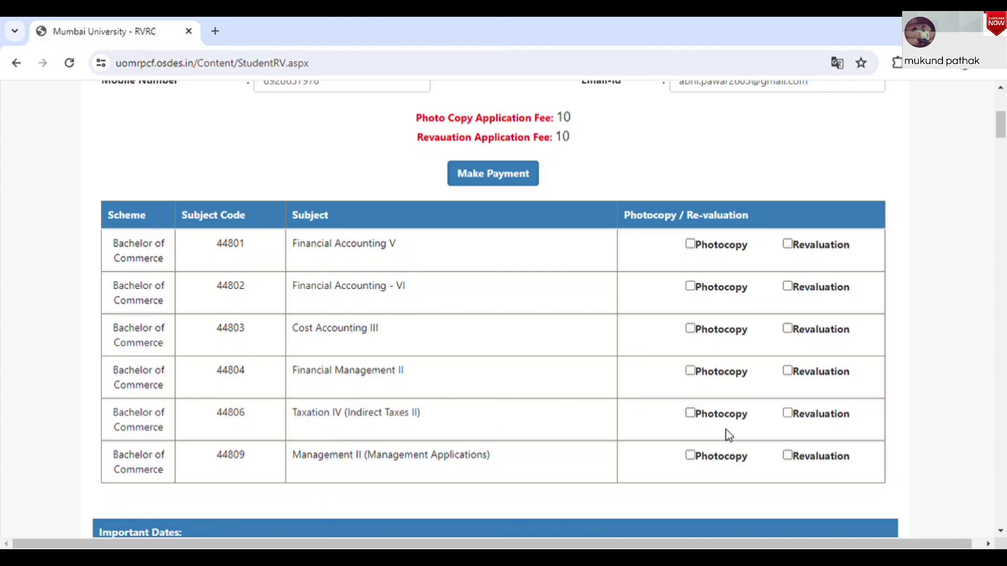
pyautogui.click(690, 455)
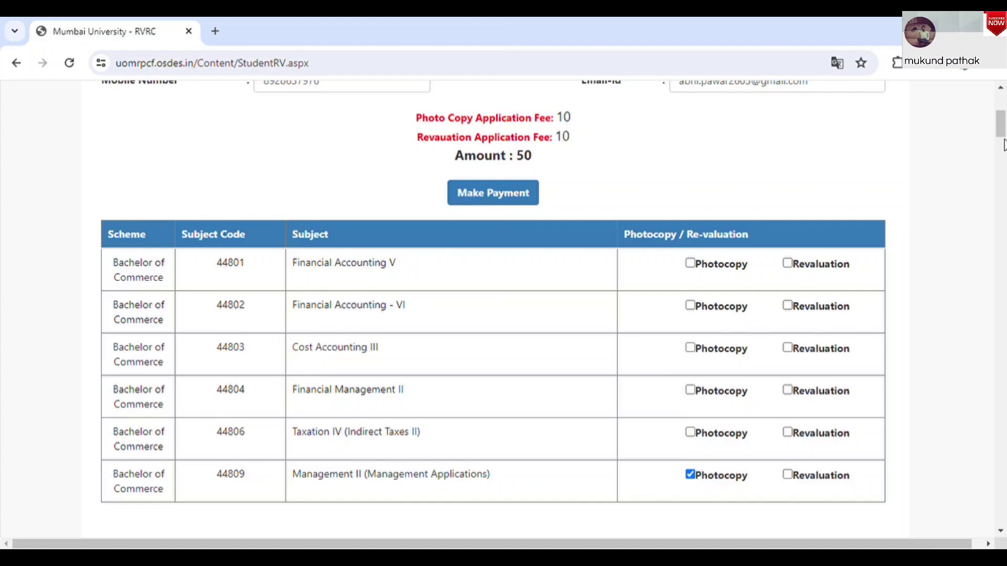
pyautogui.moveTo(1002, 125); pyautogui.dragTo(999, 134)
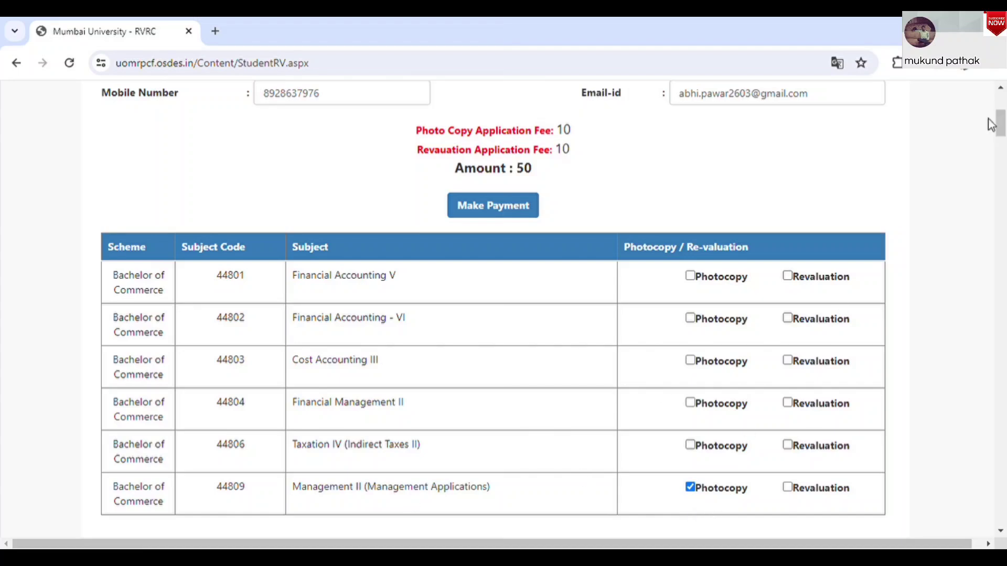
pyautogui.moveTo(1002, 125); pyautogui.dragTo(1001, 118)
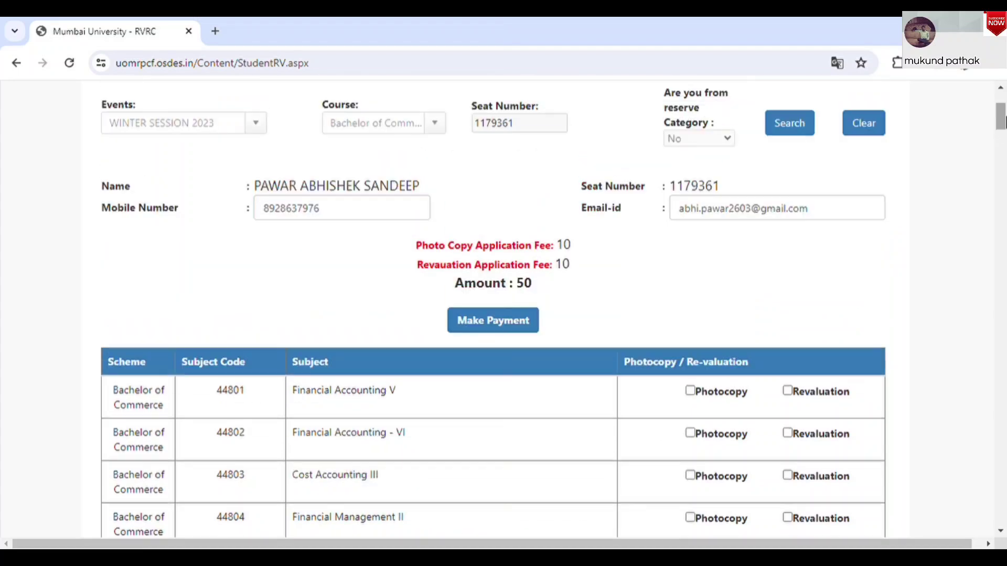
pyautogui.doubleClick(524, 284)
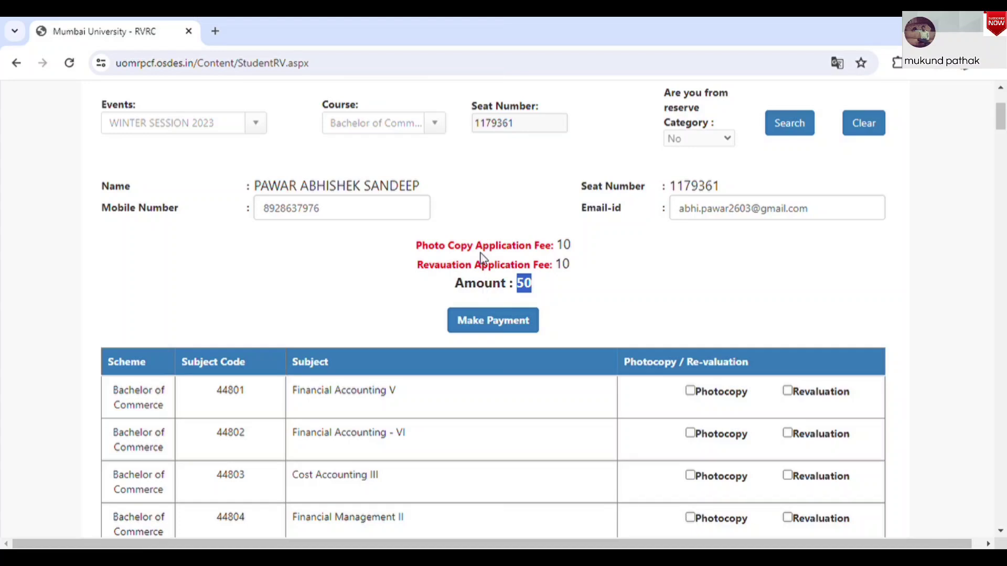
pyautogui.moveTo(420, 245); pyautogui.dragTo(574, 247)
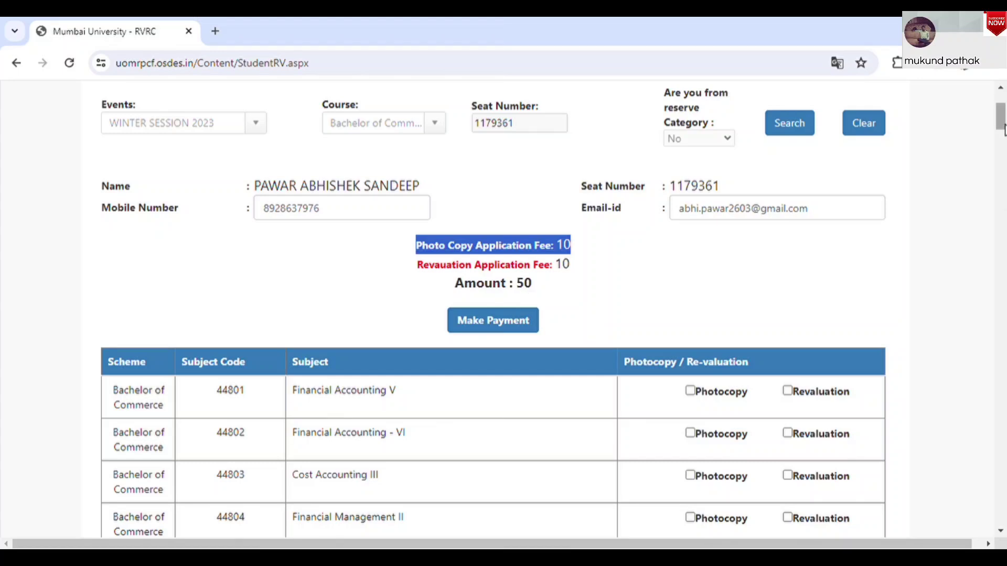
pyautogui.moveTo(1003, 128); pyautogui.dragTo(1003, 144)
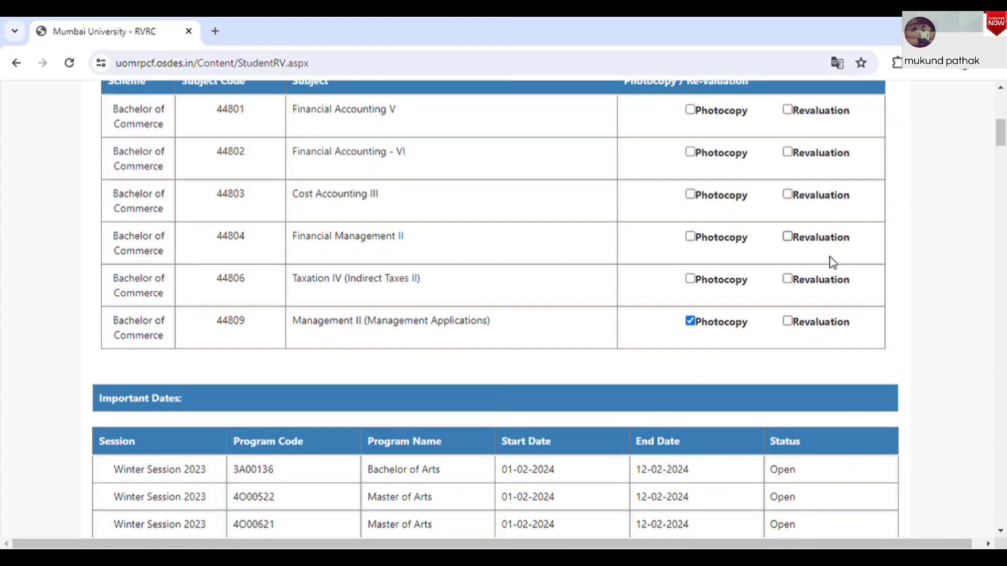
# Tick Photocopy and Revaluation for Management II (44809), undoing trial ticks on other subjects
pyautogui.scroll(3, 907, 259)
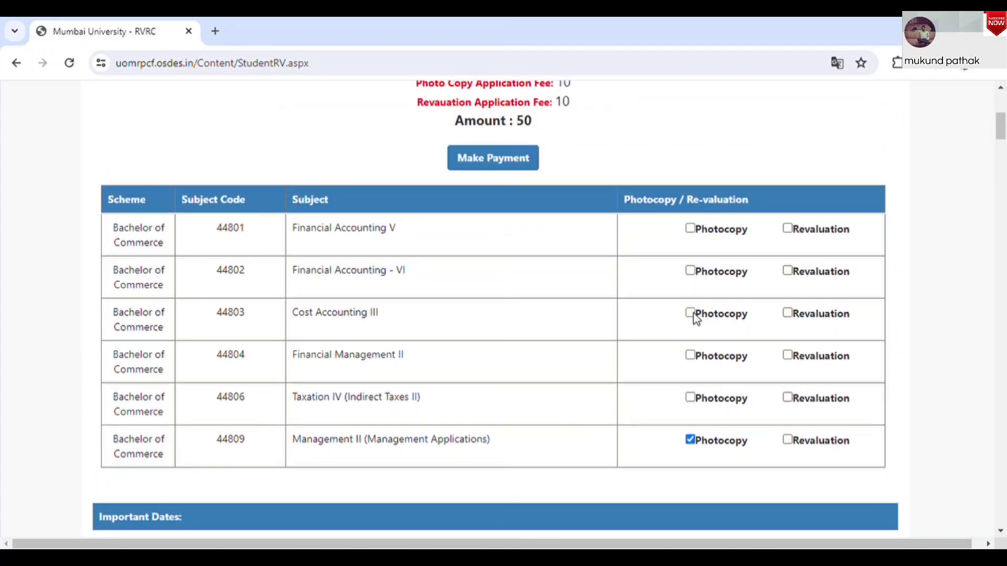
pyautogui.click(690, 313)
pyautogui.click(690, 357)
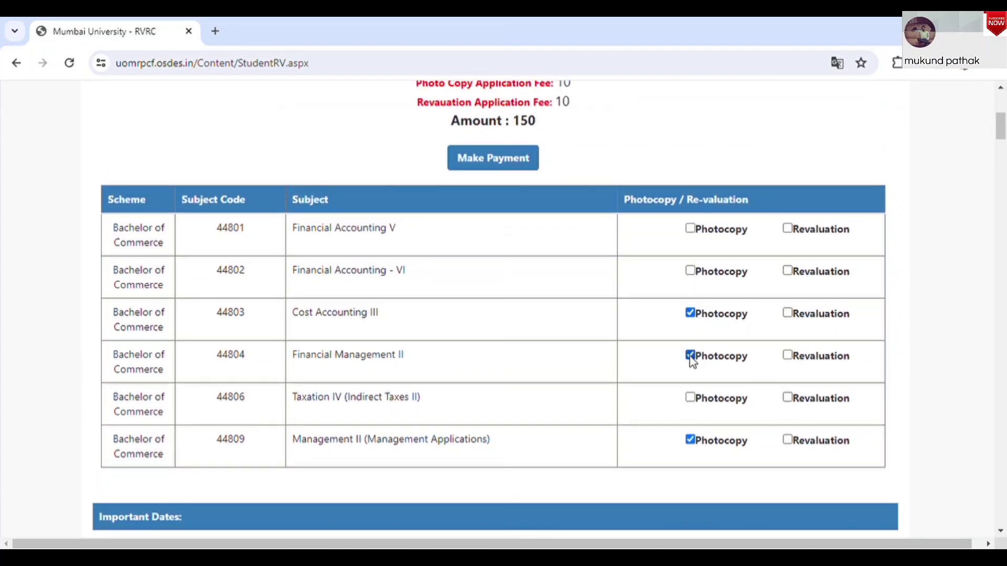
pyautogui.click(690, 357)
pyautogui.click(690, 313)
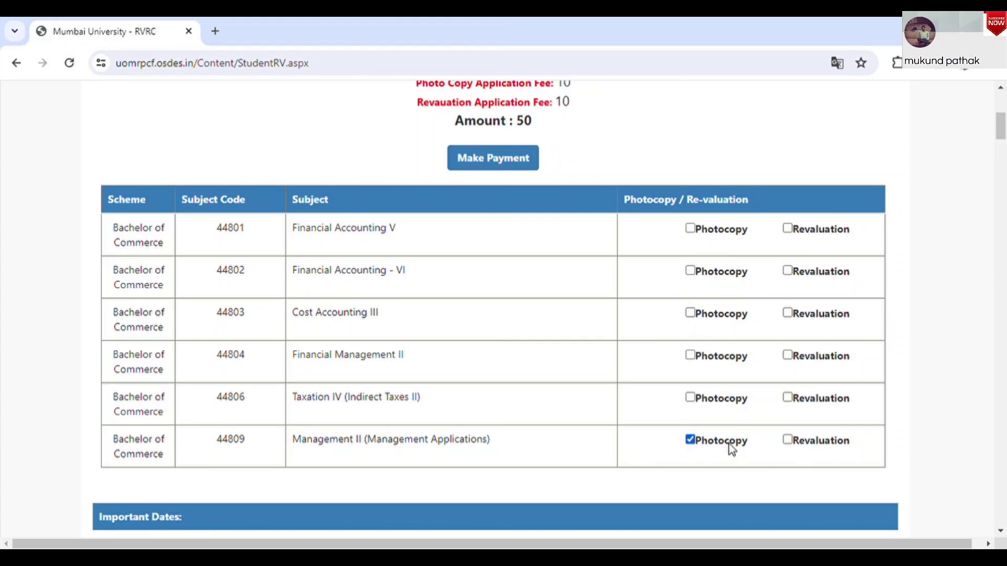
pyautogui.click(787, 440)
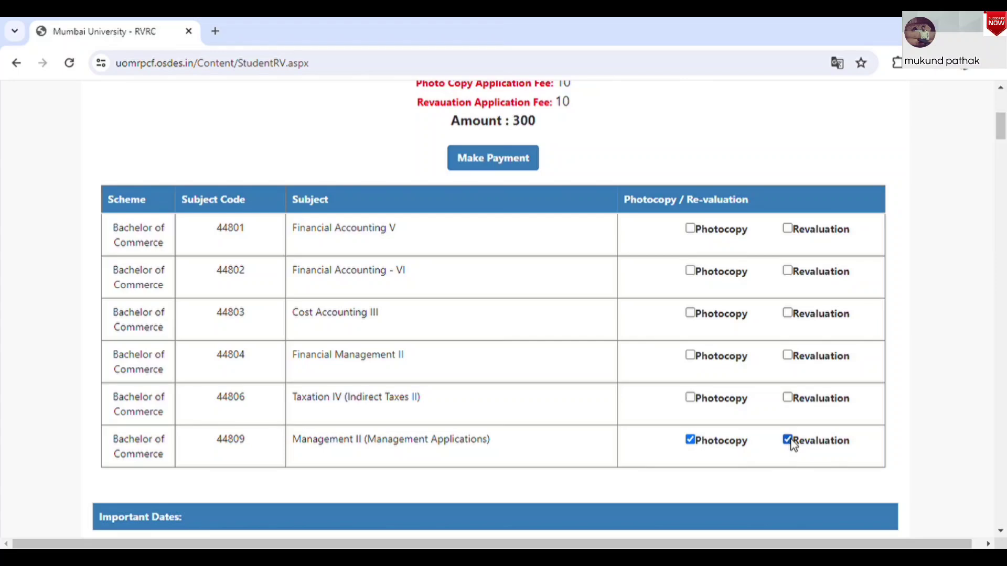
pyautogui.click(703, 443)
pyautogui.click(690, 440)
# Confirm the amount totals 300 with both requests for 44809, then submit via Make Payment
pyautogui.doubleClick(523, 122)
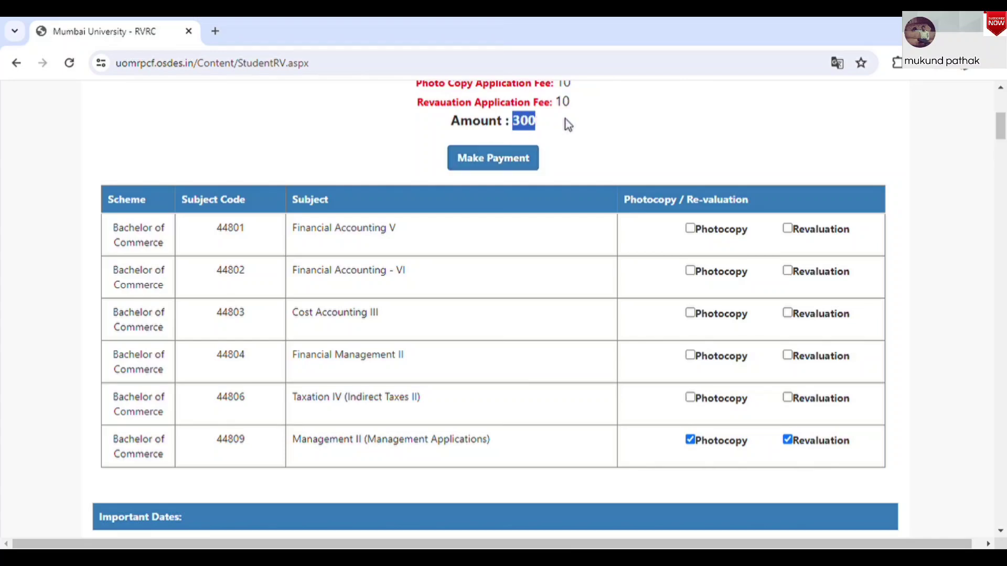
pyautogui.click(690, 440)
pyautogui.moveTo(512, 133); pyautogui.dragTo(535, 127)
pyautogui.moveTo(1002, 127); pyautogui.dragTo(1003, 126)
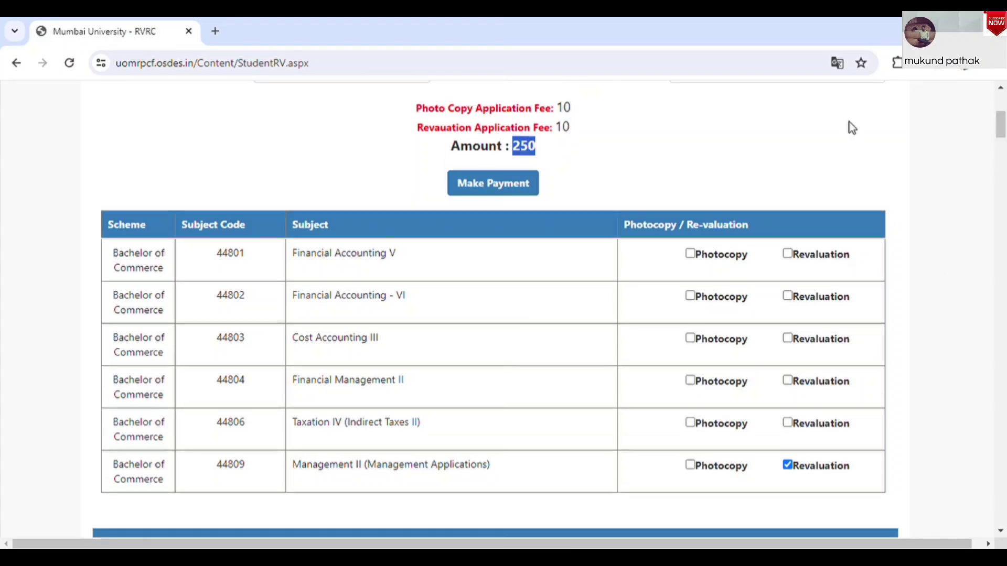
pyautogui.click(698, 470)
pyautogui.click(690, 465)
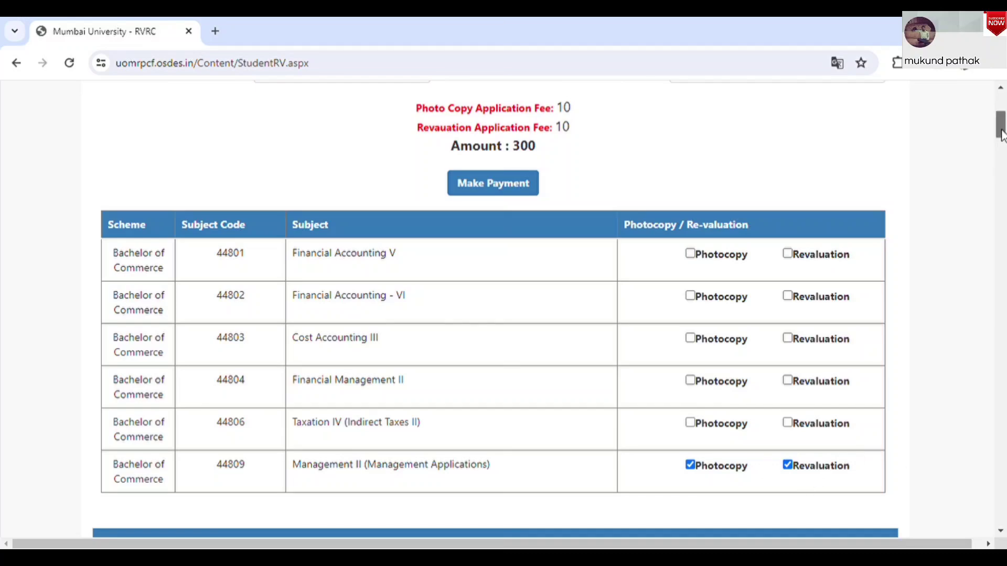
pyautogui.scroll(5, 488, 270)
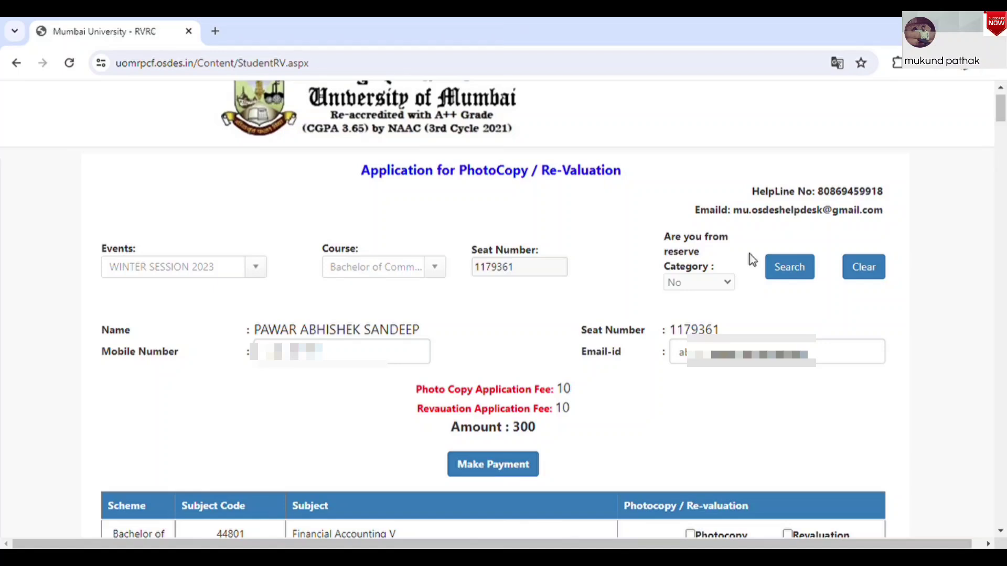
pyautogui.click(516, 466)
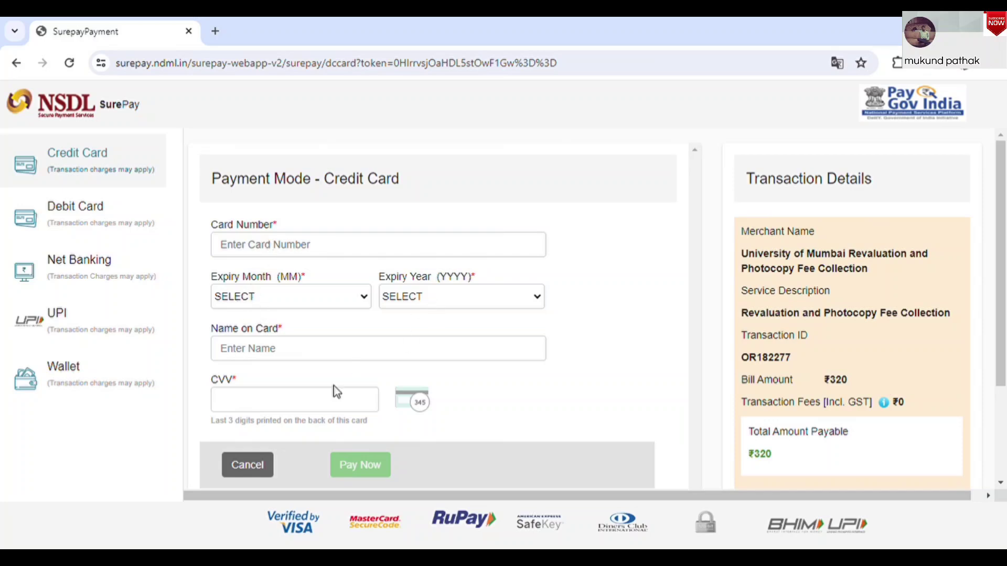
# Review the transaction ID and ₹320 bill amount, then switch the payment mode to UPI
pyautogui.scroll(-1, 1005, 236)
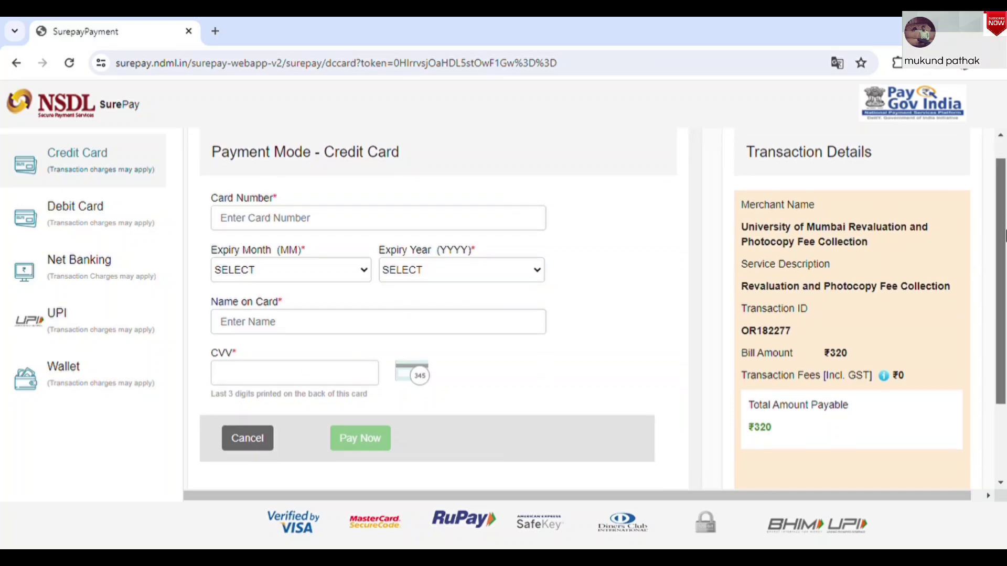
pyautogui.scroll(-3, 1004, 236)
pyautogui.scroll(5, 1004, 209)
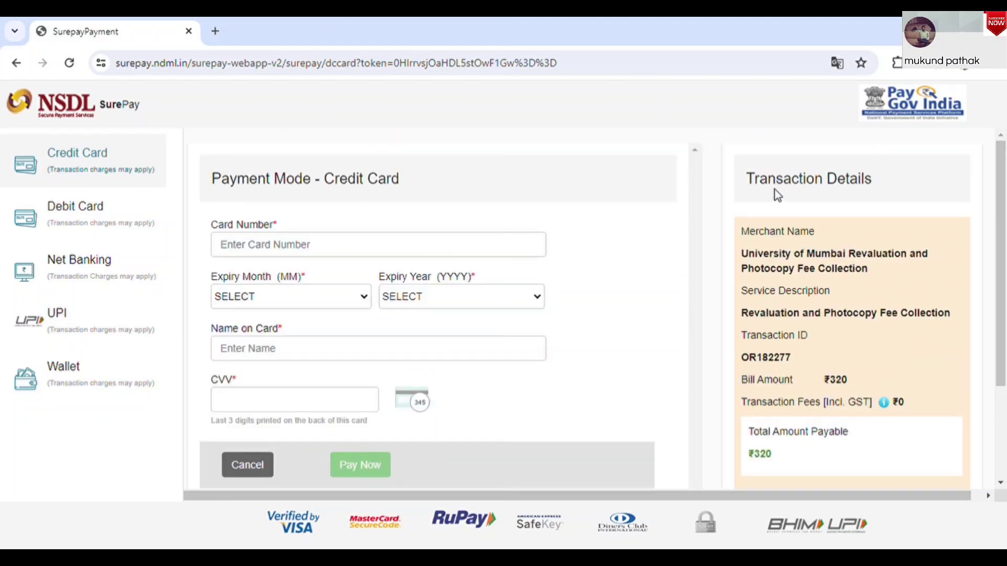
pyautogui.scroll(-1, 1004, 233)
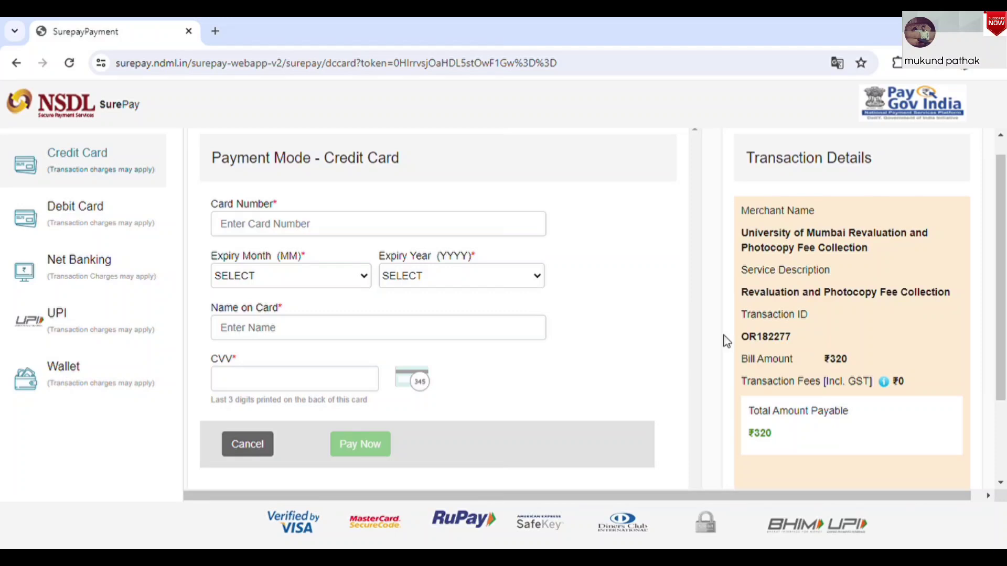
pyautogui.moveTo(740, 341); pyautogui.dragTo(849, 359)
pyautogui.scroll(-1, 1004, 320)
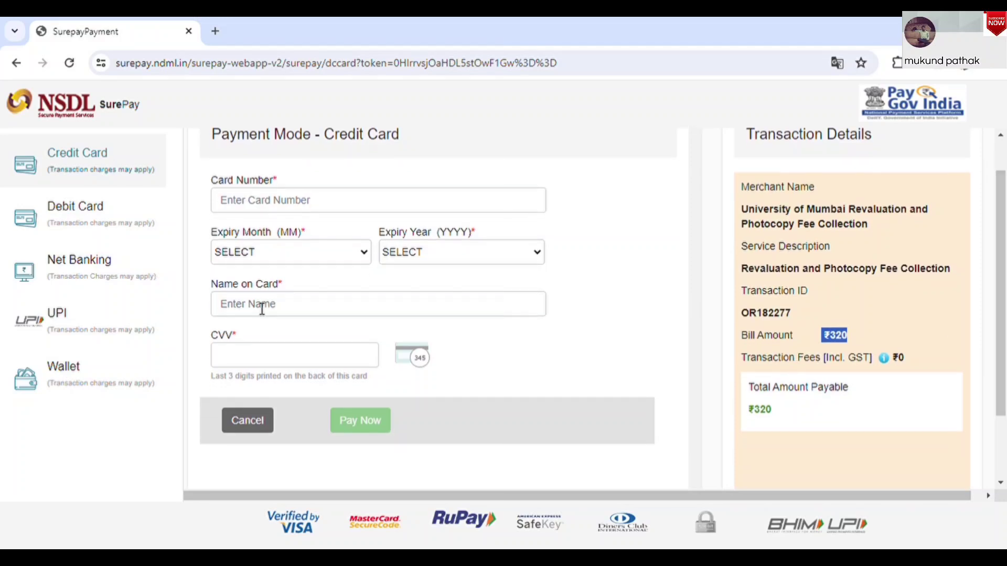
pyautogui.click(95, 318)
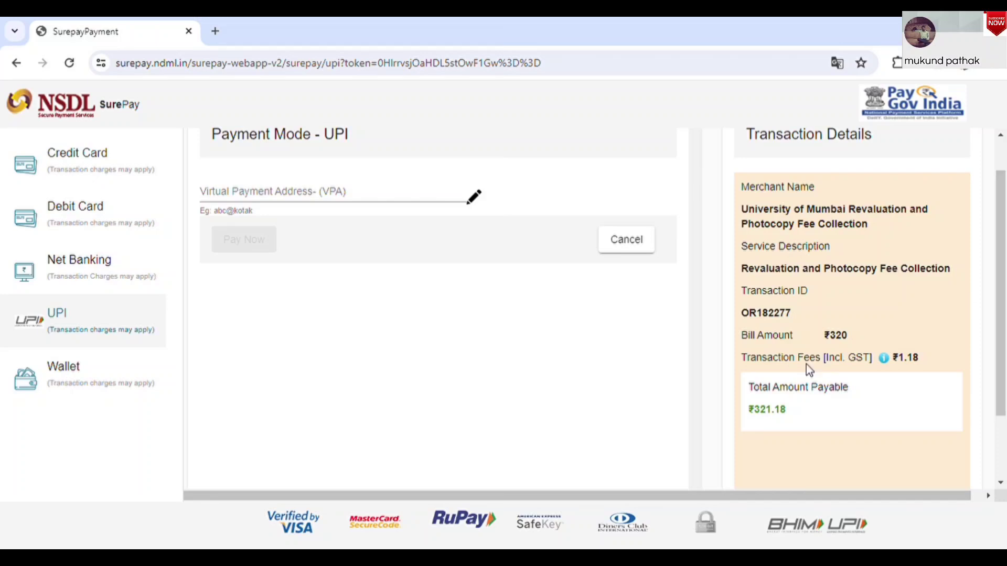
pyautogui.moveTo(894, 359); pyautogui.dragTo(925, 364)
pyautogui.click(105, 207)
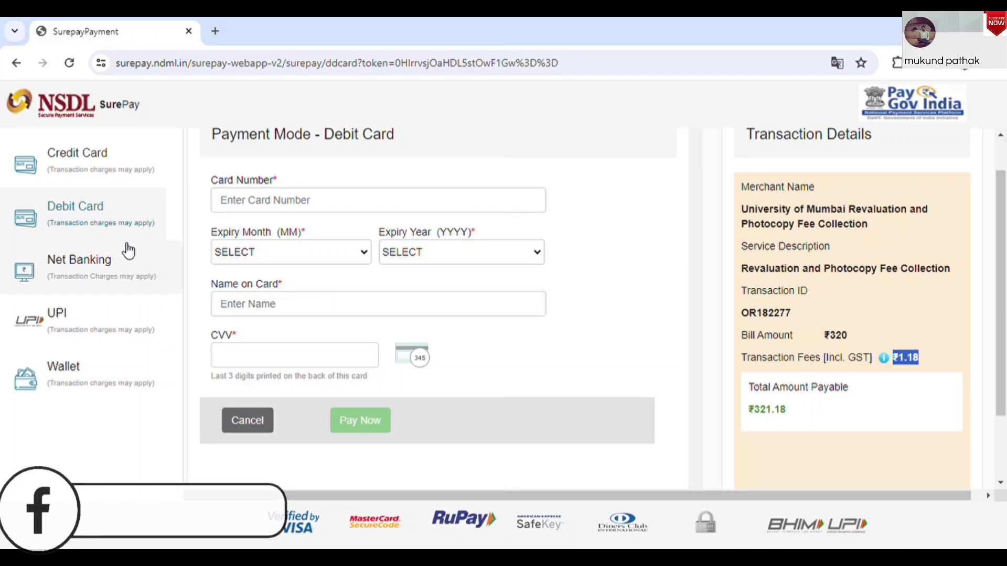
pyautogui.click(111, 269)
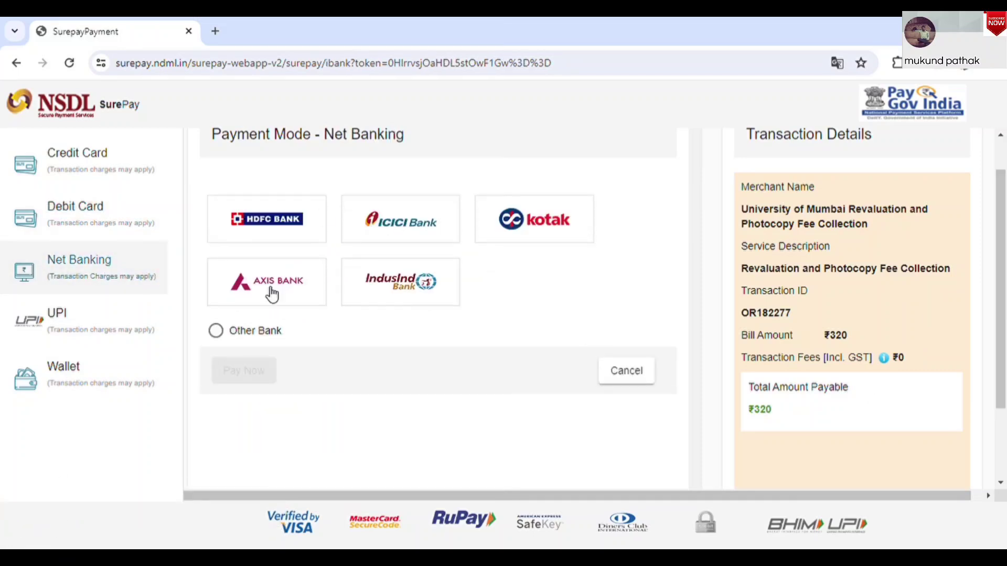
pyautogui.click(102, 329)
pyautogui.click(107, 368)
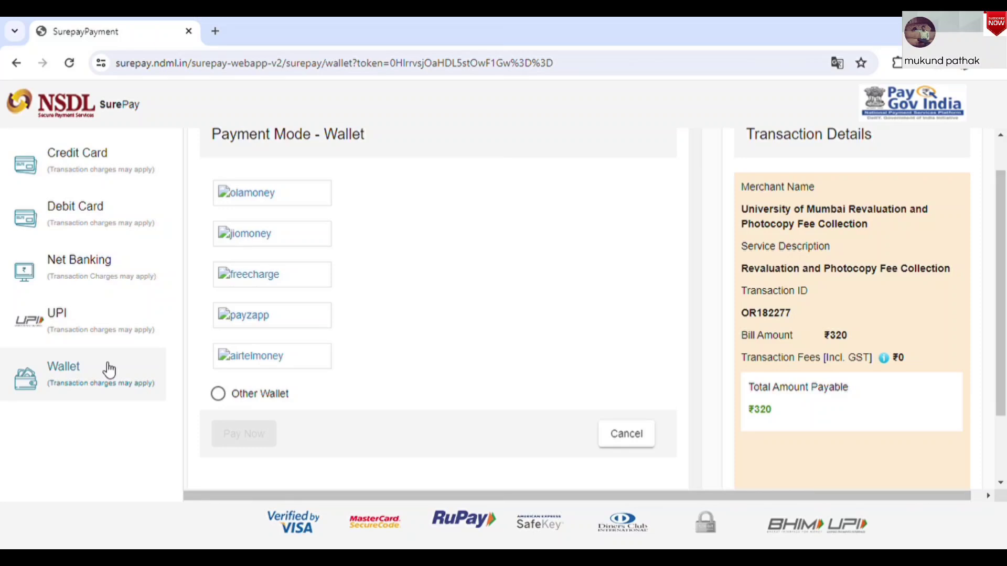
pyautogui.click(125, 319)
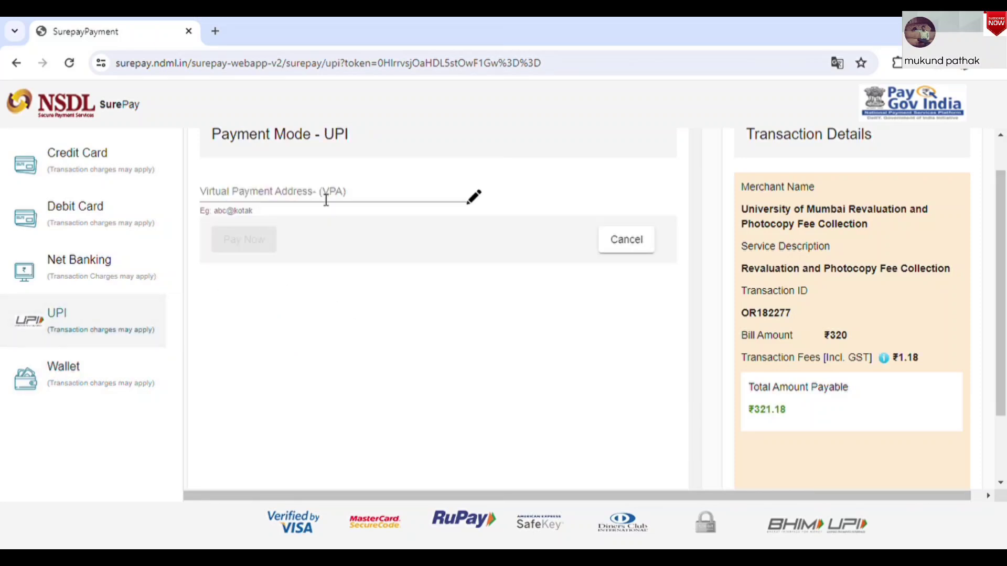
# Enter a UPI ID as the virtual payment address and attempt to pay
pyautogui.click(311, 196)
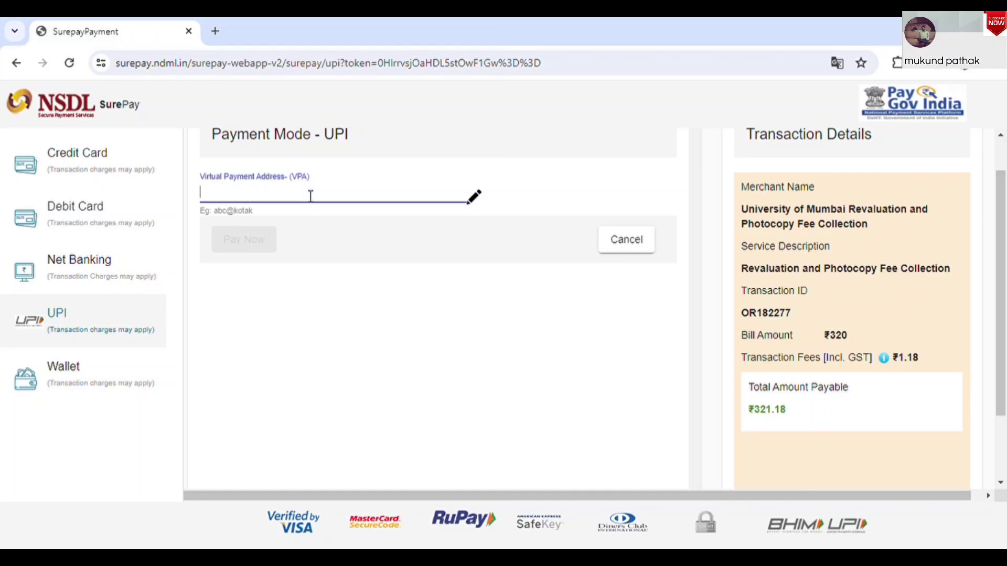
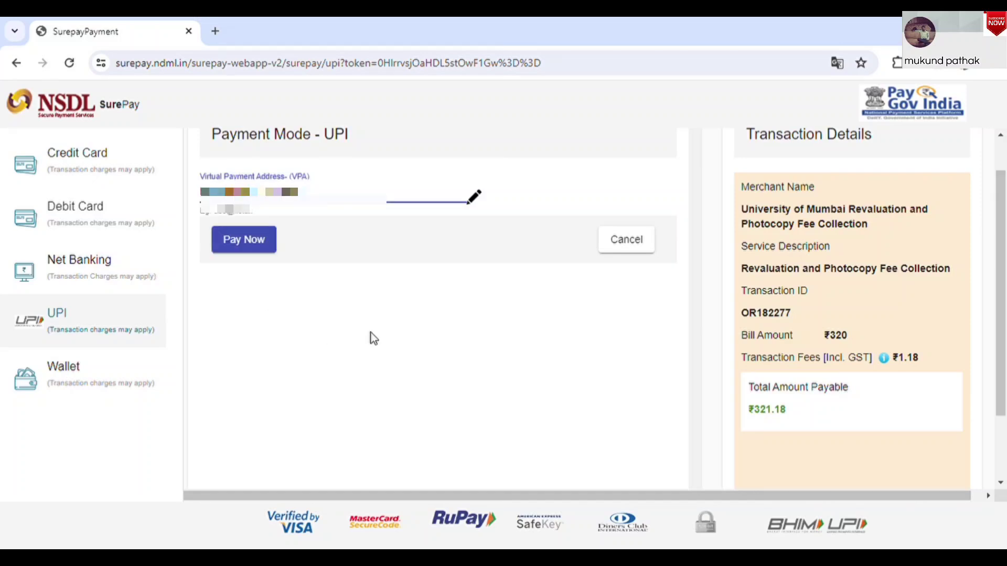
pyautogui.click(249, 240)
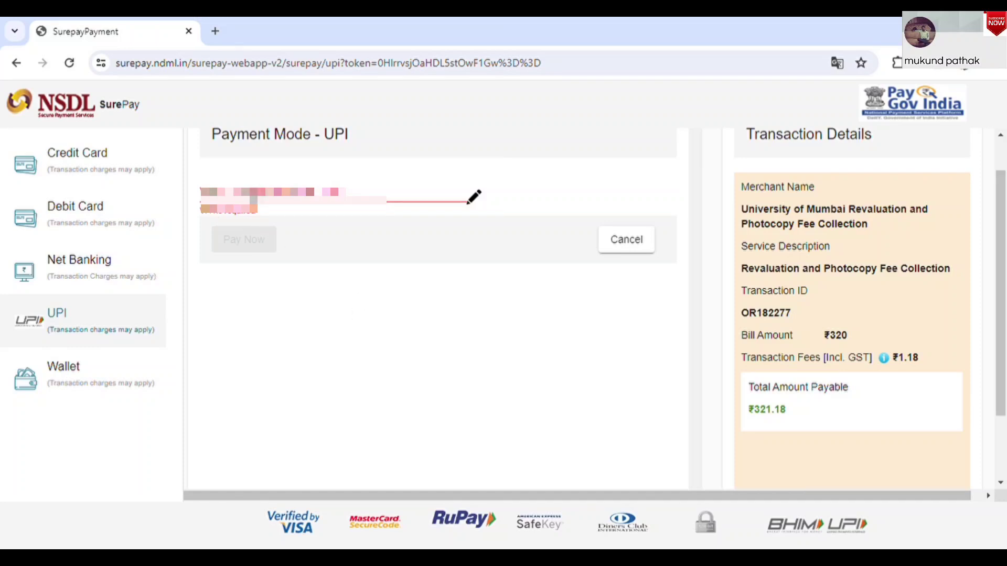
# Replace the VPA with a mobile-number UPI address and pay the ₹321.18 fee
pyautogui.hotkey('ctrl', 'a')
pyautogui.press('BackSpace')
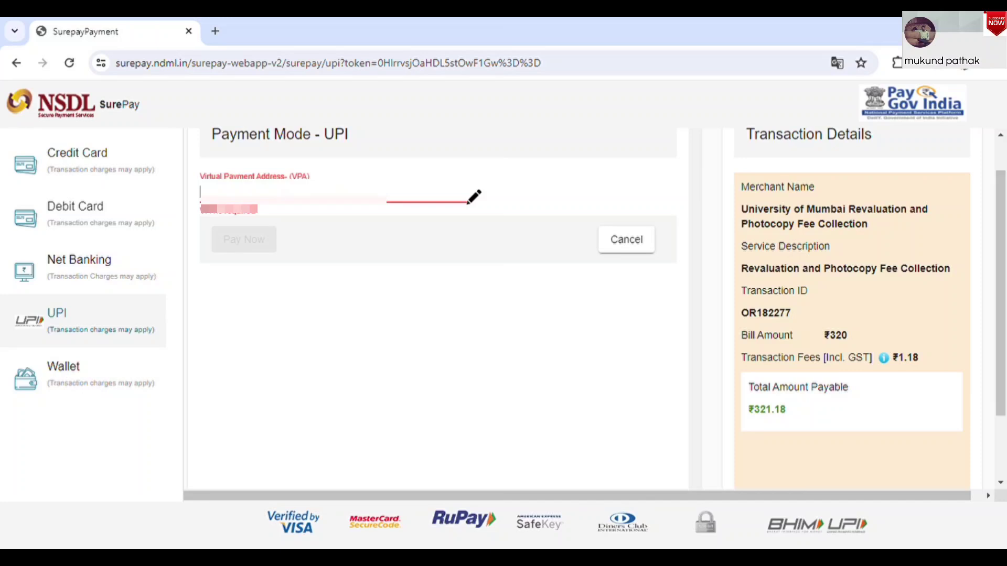
pyautogui.write('9876543')
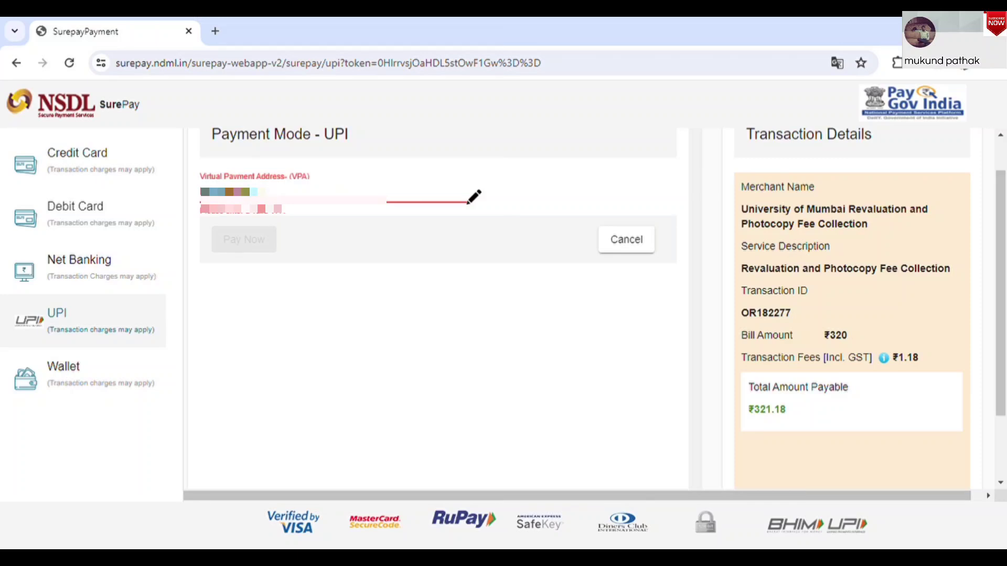
pyautogui.write('210')
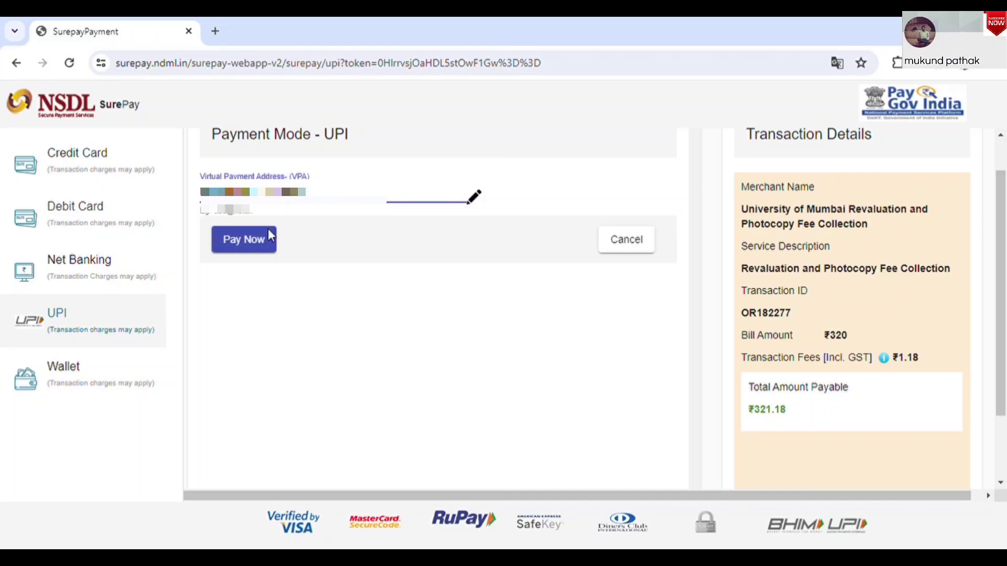
pyautogui.click(266, 249)
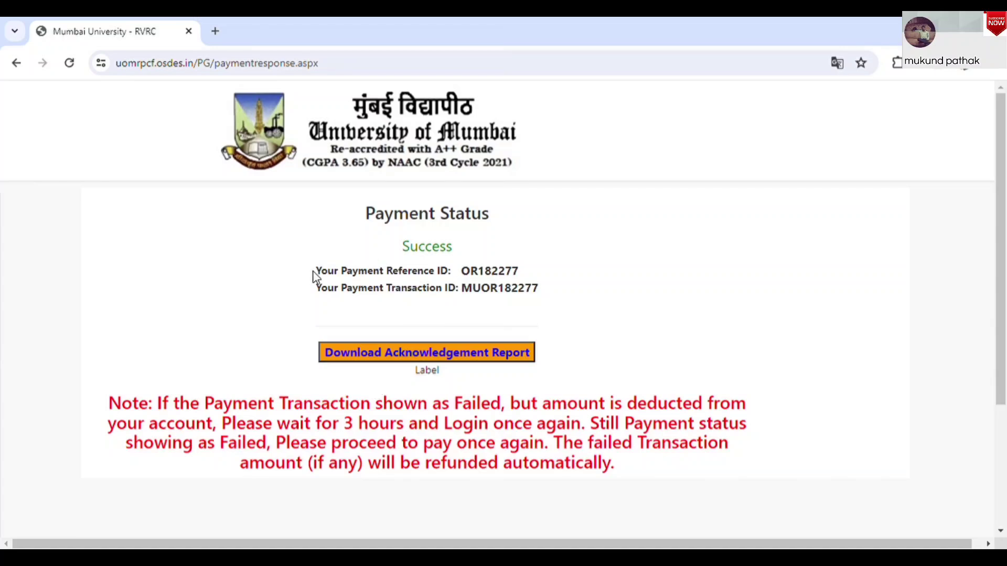
# Note the Success status and transaction ID, then download and open the acknowledgement PDF
pyautogui.moveTo(313, 268); pyautogui.dragTo(530, 274)
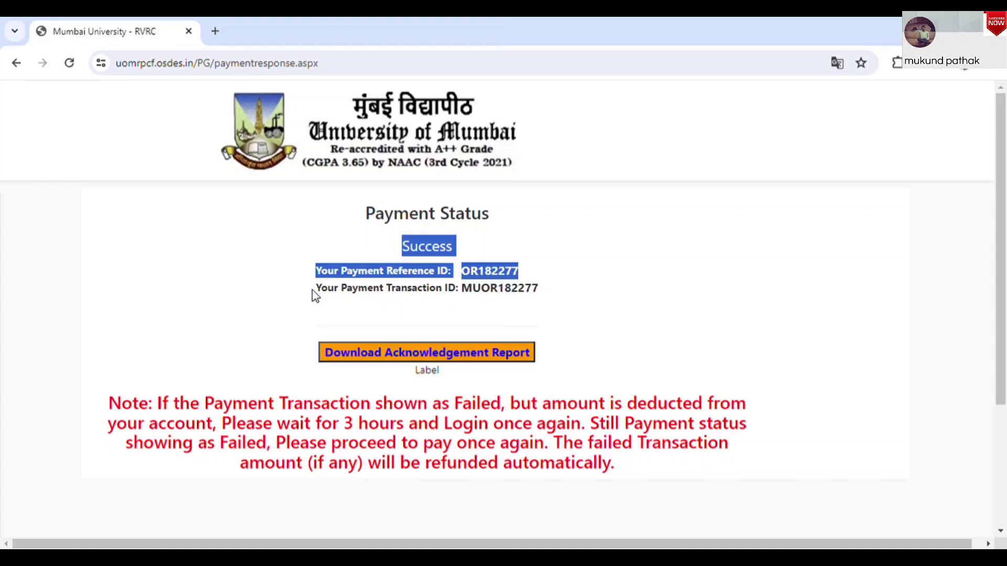
pyautogui.moveTo(325, 297); pyautogui.dragTo(572, 283)
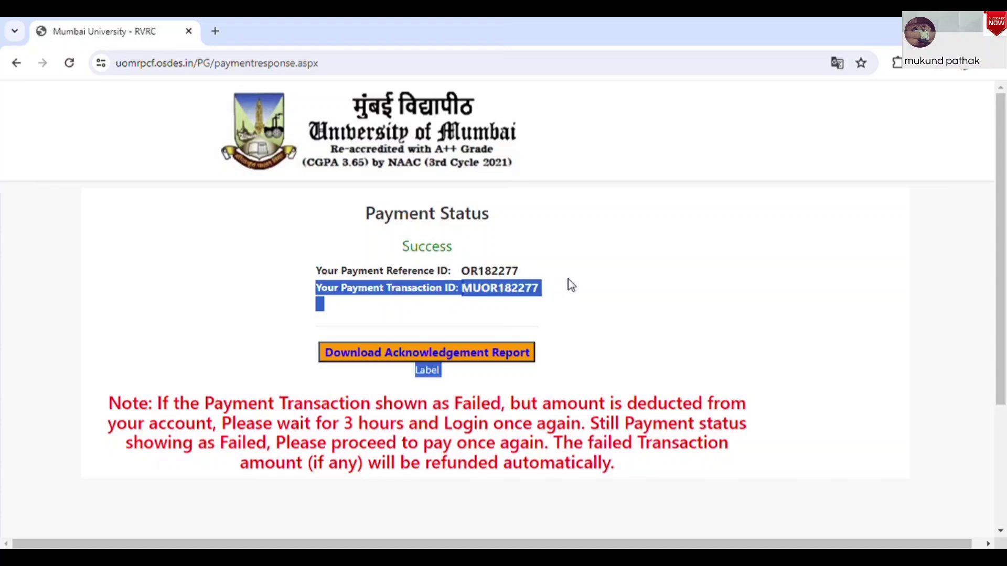
pyautogui.click(486, 329)
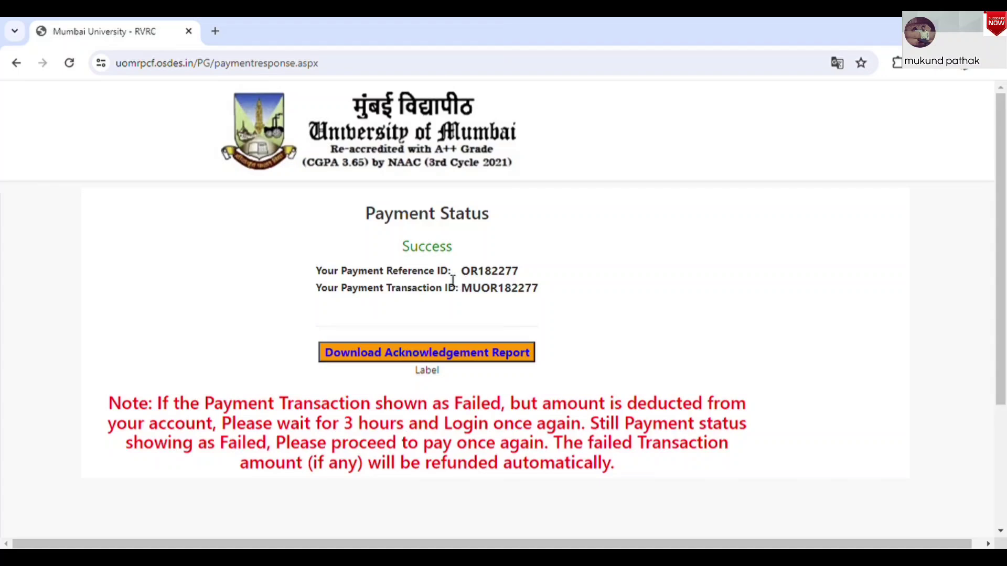
pyautogui.moveTo(388, 274); pyautogui.dragTo(521, 269)
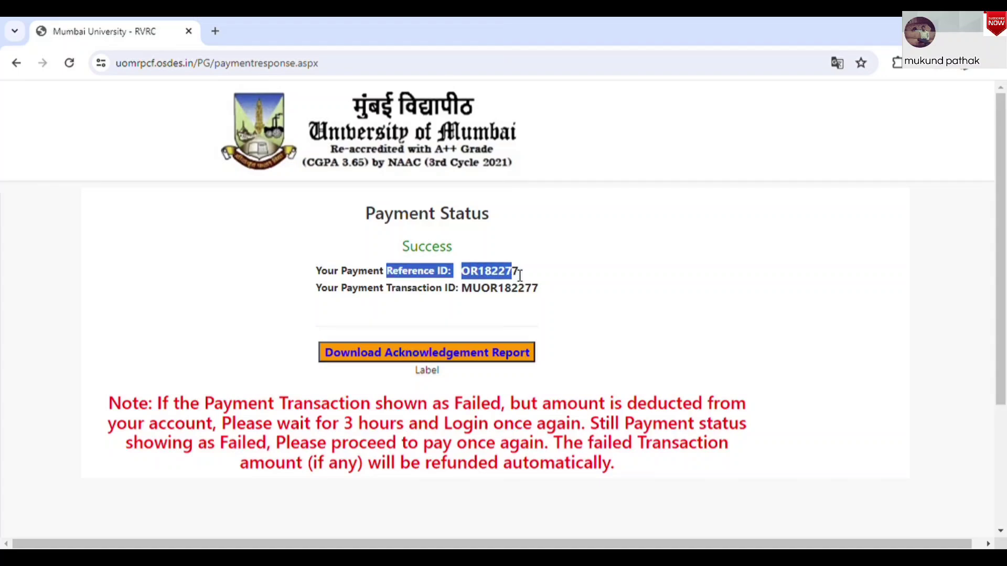
pyautogui.click(497, 300)
pyautogui.moveTo(461, 290); pyautogui.dragTo(481, 290)
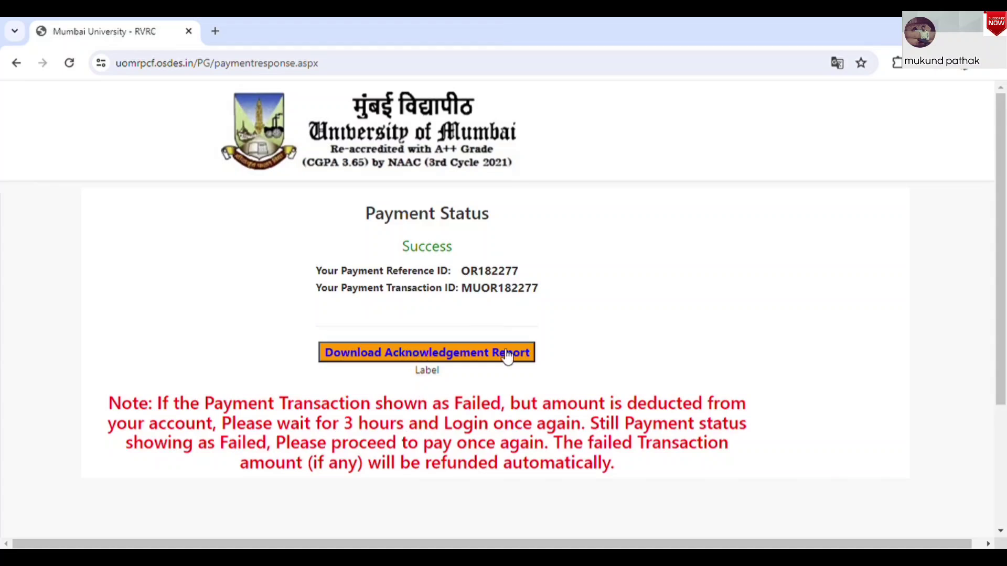
pyautogui.click(486, 358)
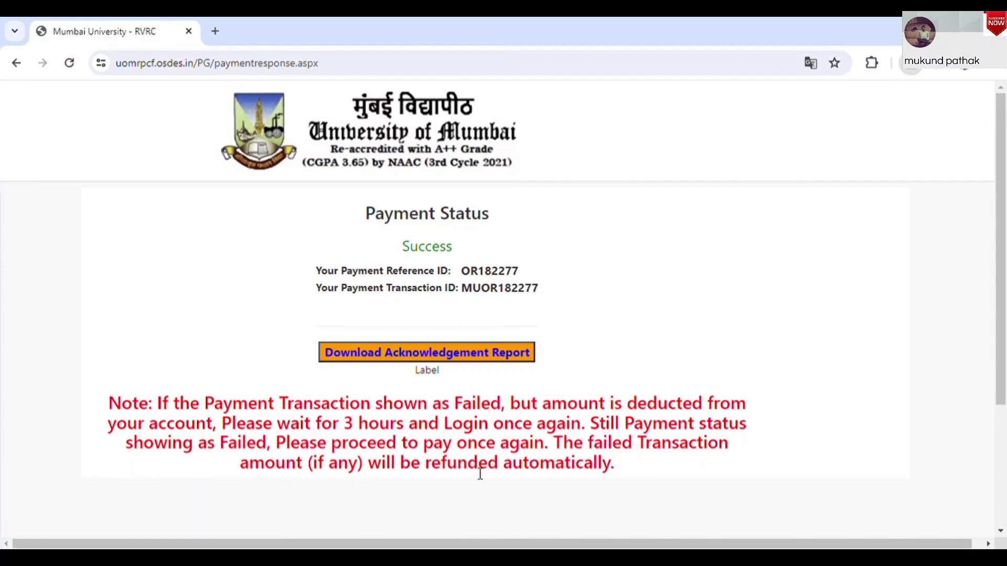
pyautogui.click(746, 97)
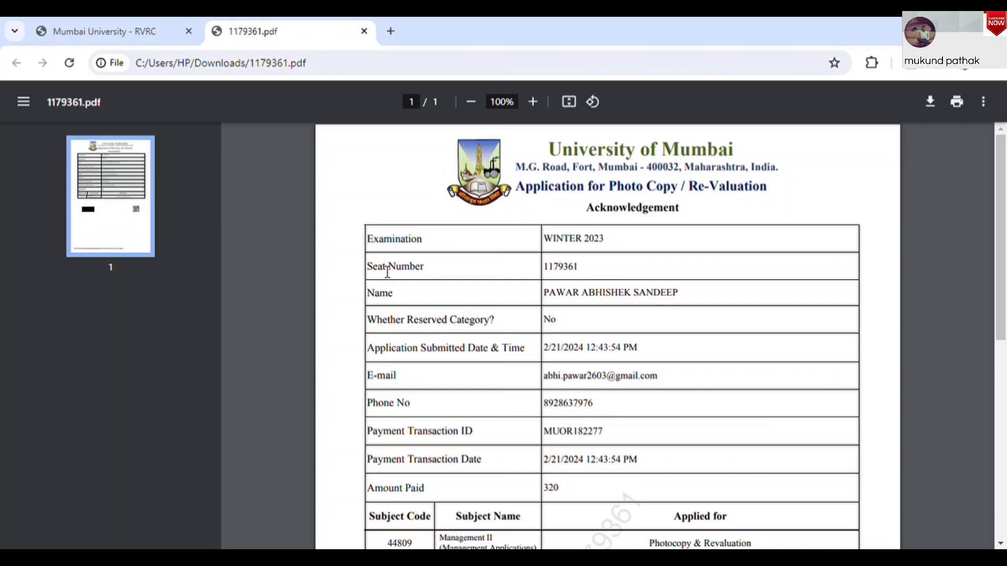
pyautogui.moveTo(390, 241); pyautogui.dragTo(619, 244)
pyautogui.click(611, 246)
pyautogui.moveTo(544, 273); pyautogui.dragTo(598, 266)
pyautogui.click(463, 319)
pyautogui.moveTo(543, 293); pyautogui.dragTo(703, 290)
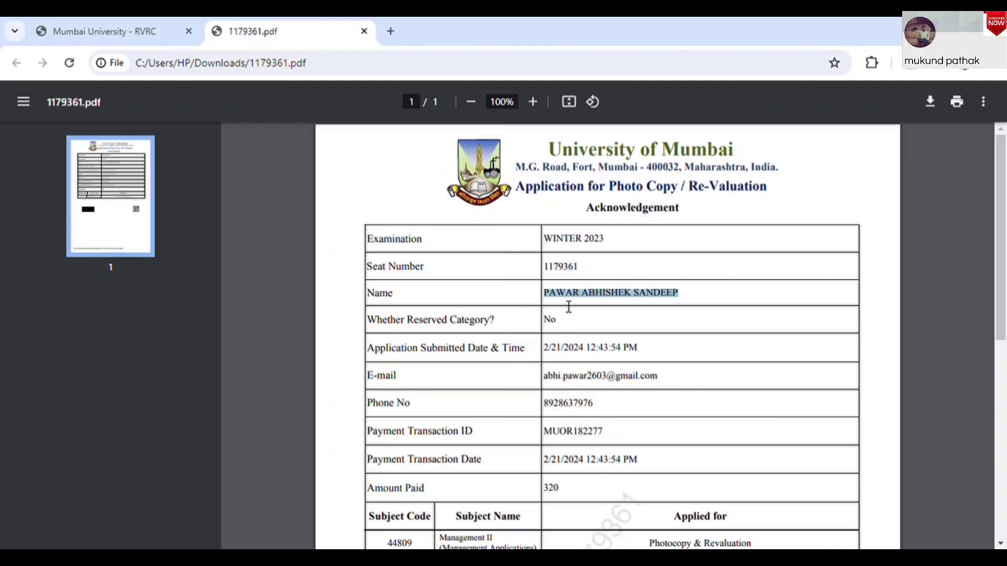
pyautogui.click(561, 318)
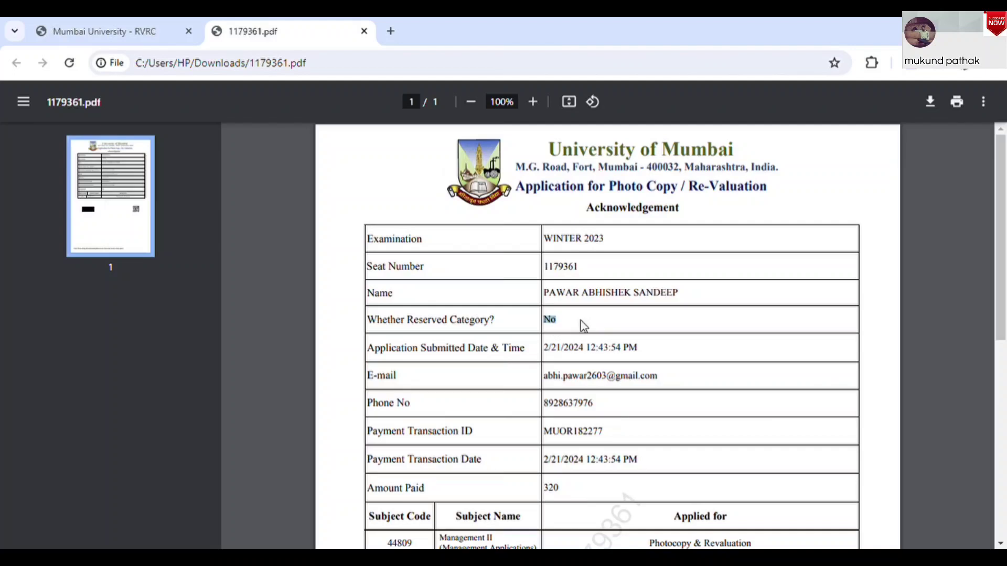
pyautogui.moveTo(396, 348); pyautogui.dragTo(655, 350)
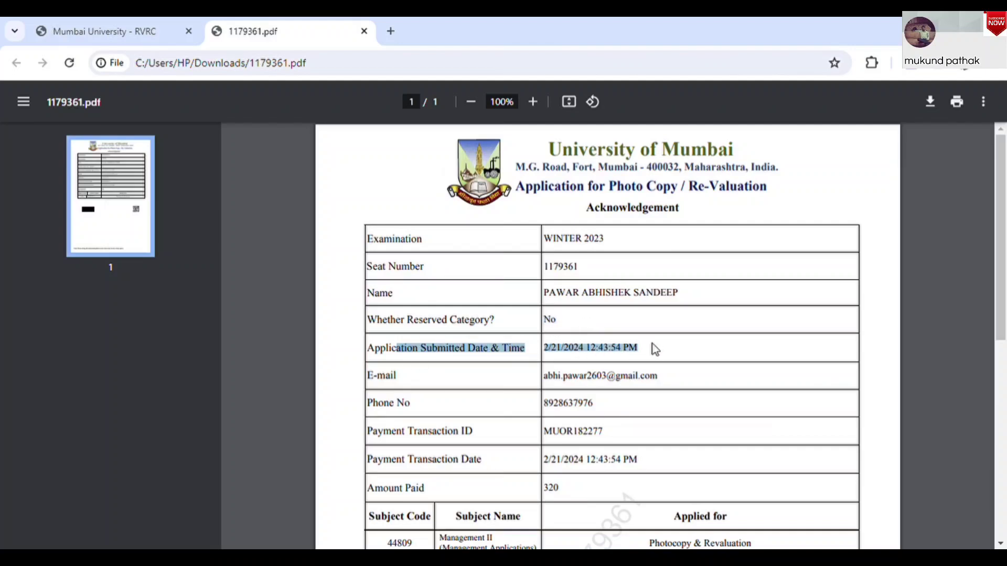
pyautogui.click(654, 349)
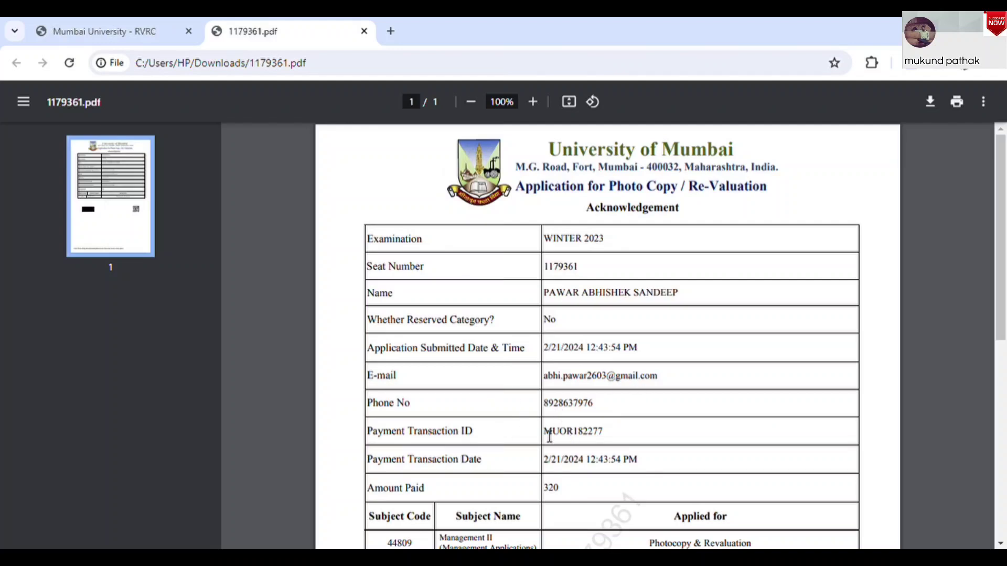
pyautogui.moveTo(545, 432); pyautogui.dragTo(632, 446)
pyautogui.click(634, 446)
pyautogui.moveTo(545, 461); pyautogui.dragTo(652, 466)
pyautogui.click(651, 465)
pyautogui.doubleClick(553, 487)
pyautogui.click(593, 497)
pyautogui.scroll(-2, 594, 497)
pyautogui.scroll(-3, 592, 495)
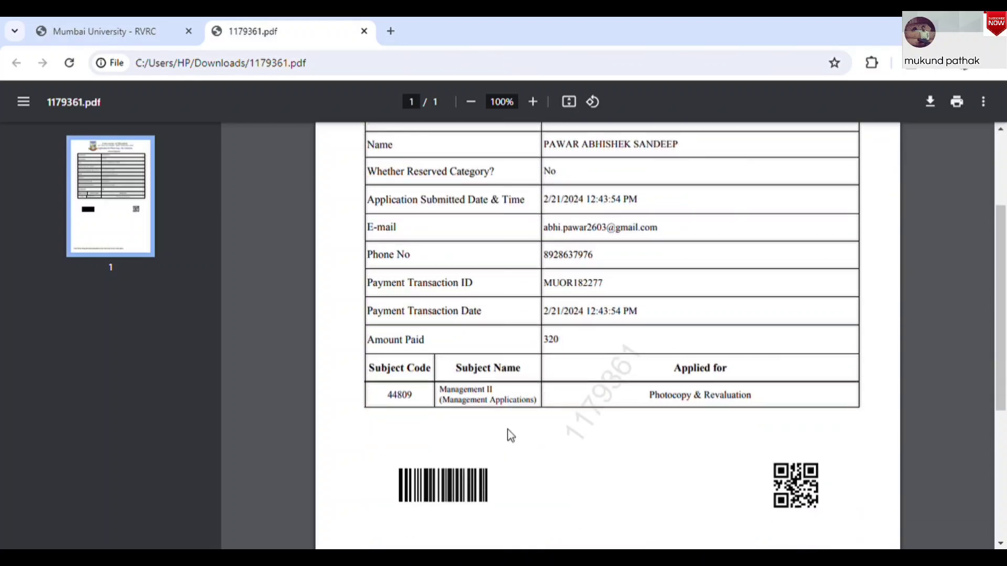
pyautogui.moveTo(369, 368); pyautogui.dragTo(432, 368)
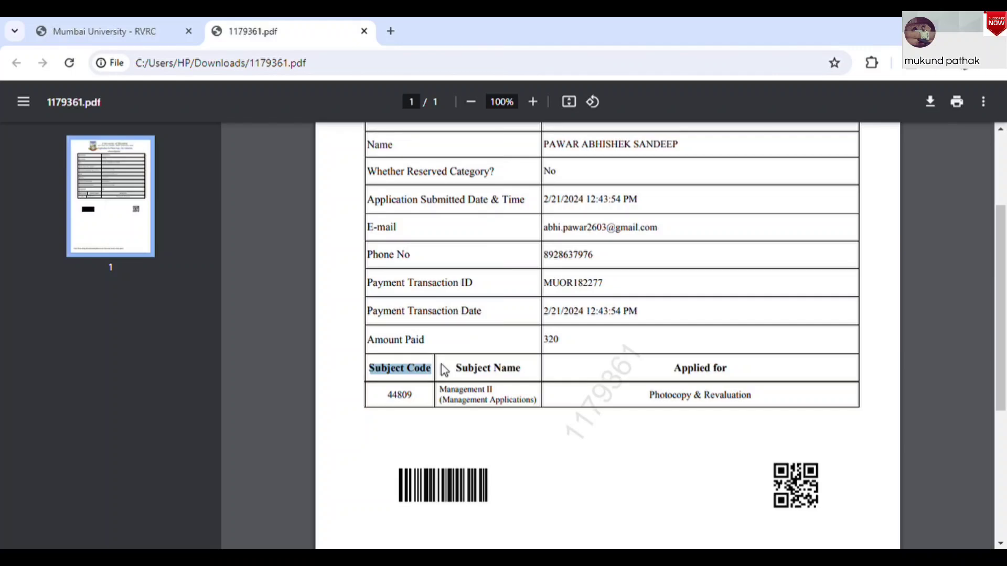
pyautogui.click(390, 407)
pyautogui.moveTo(390, 407); pyautogui.dragTo(538, 375)
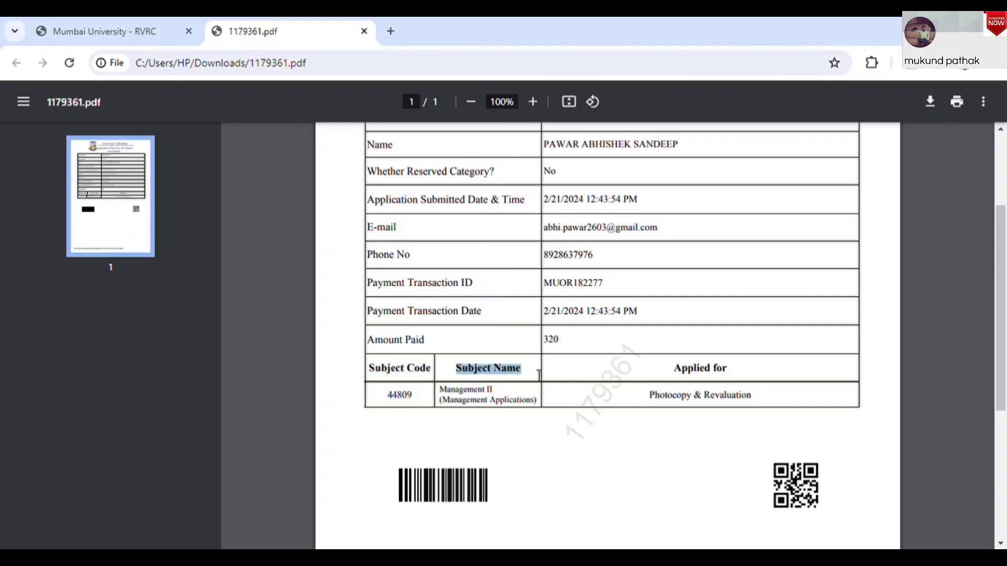
pyautogui.moveTo(447, 395); pyautogui.dragTo(523, 392)
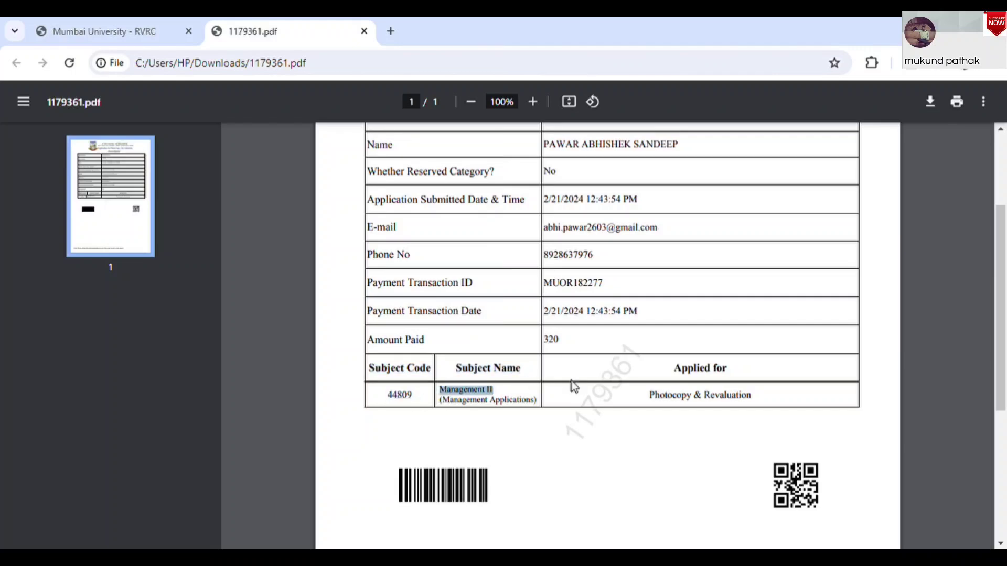
pyautogui.doubleClick(656, 392)
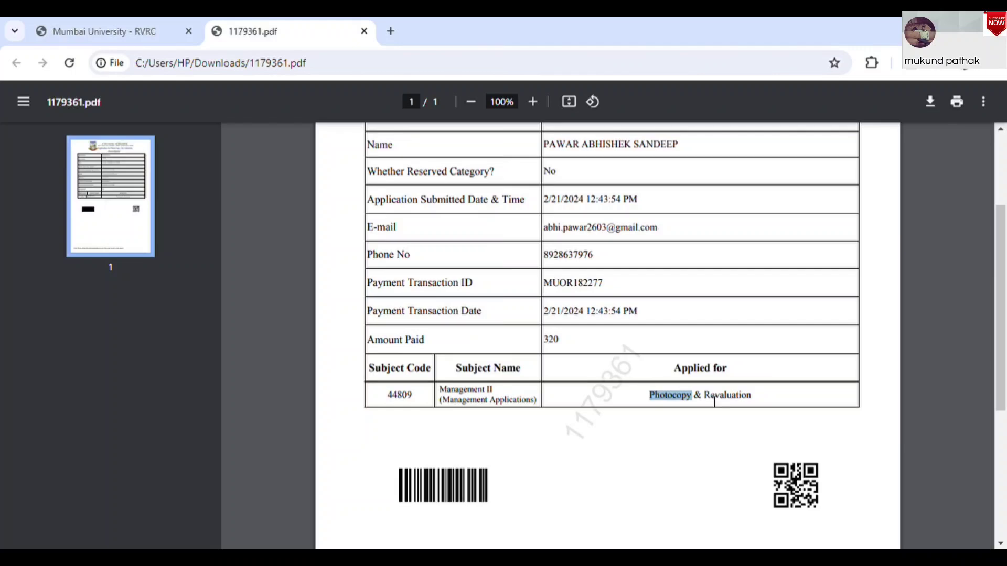
pyautogui.click(715, 402)
pyautogui.scroll(-2, 1005, 401)
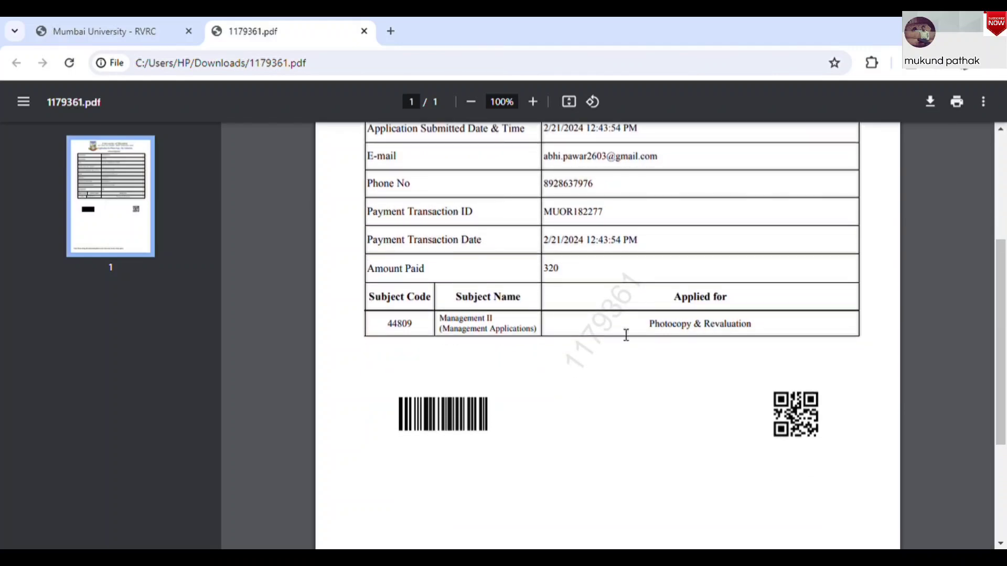
pyautogui.moveTo(653, 272); pyautogui.dragTo(572, 375)
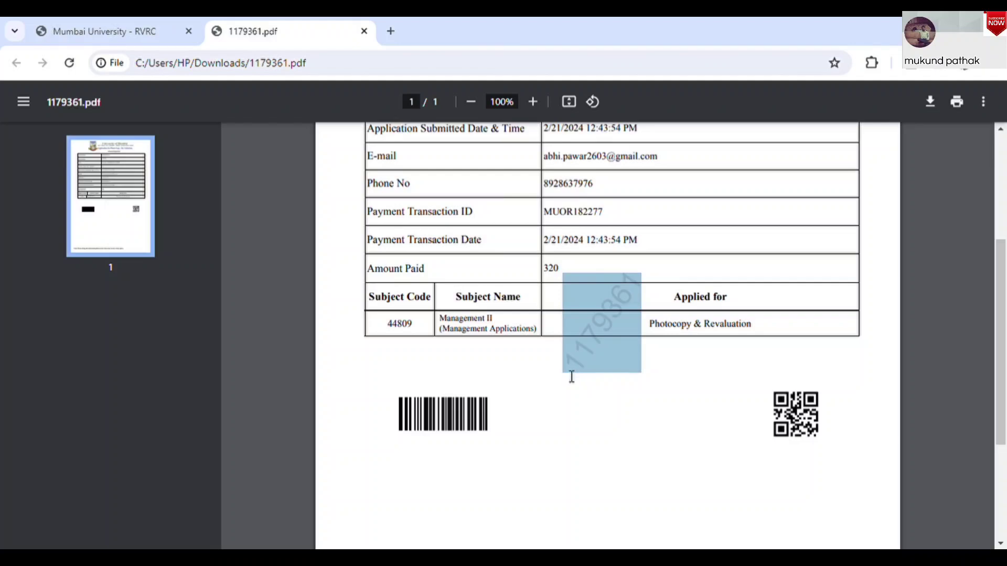
pyautogui.click(661, 437)
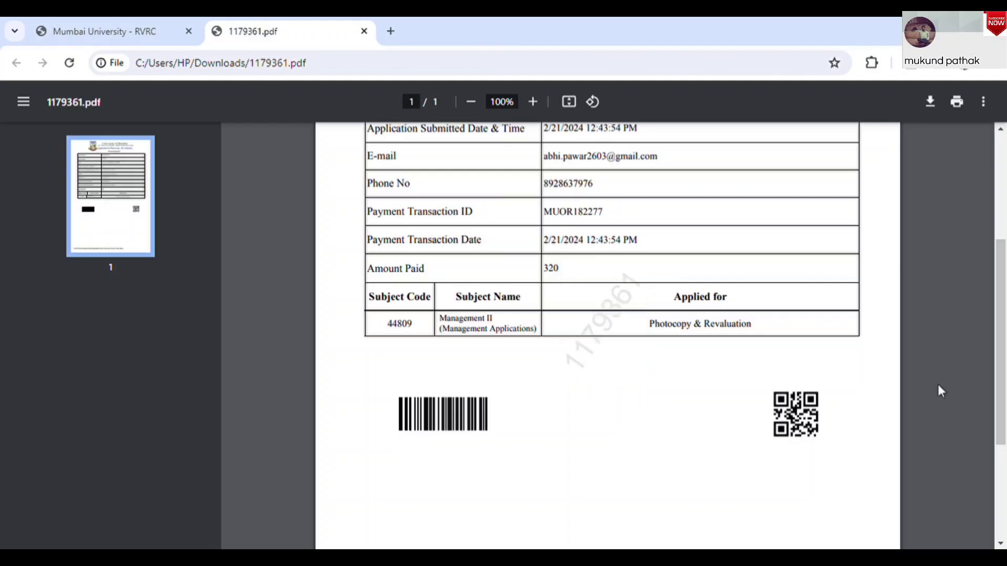
pyautogui.scroll(1, 1003, 327)
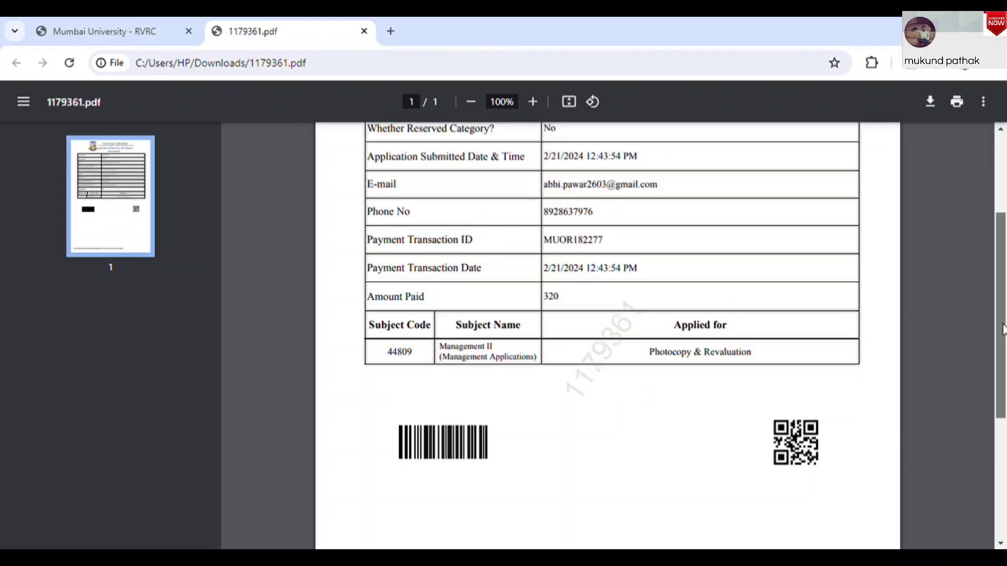
pyautogui.moveTo(1003, 329); pyautogui.dragTo(1001, 204)
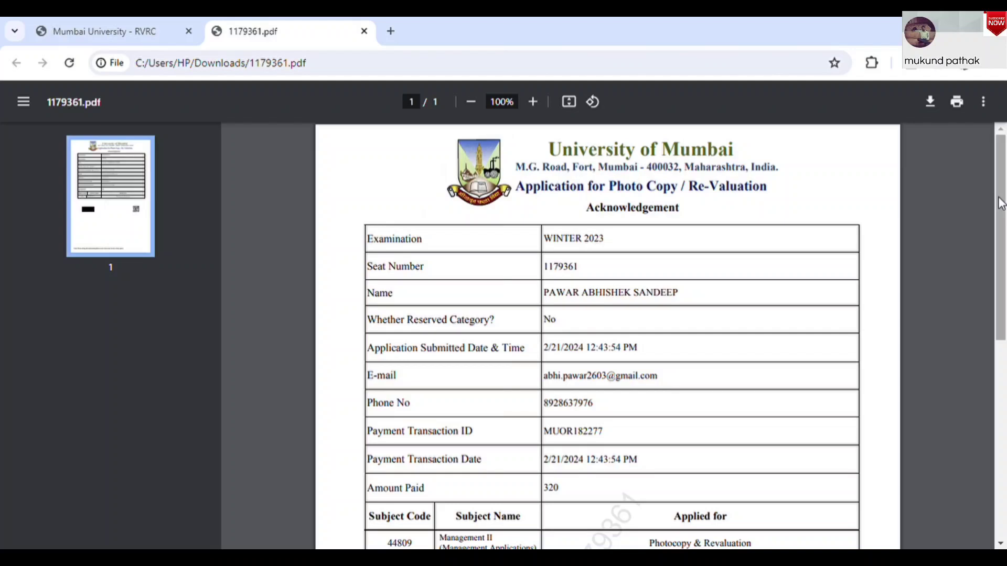